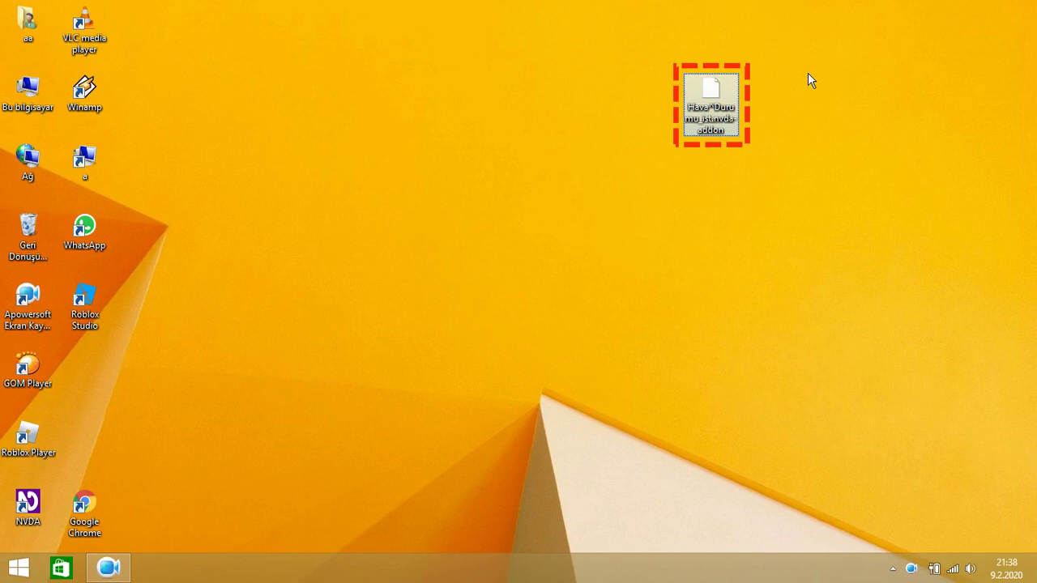
{"action": "right_click", "coordinate": [733, 93]}
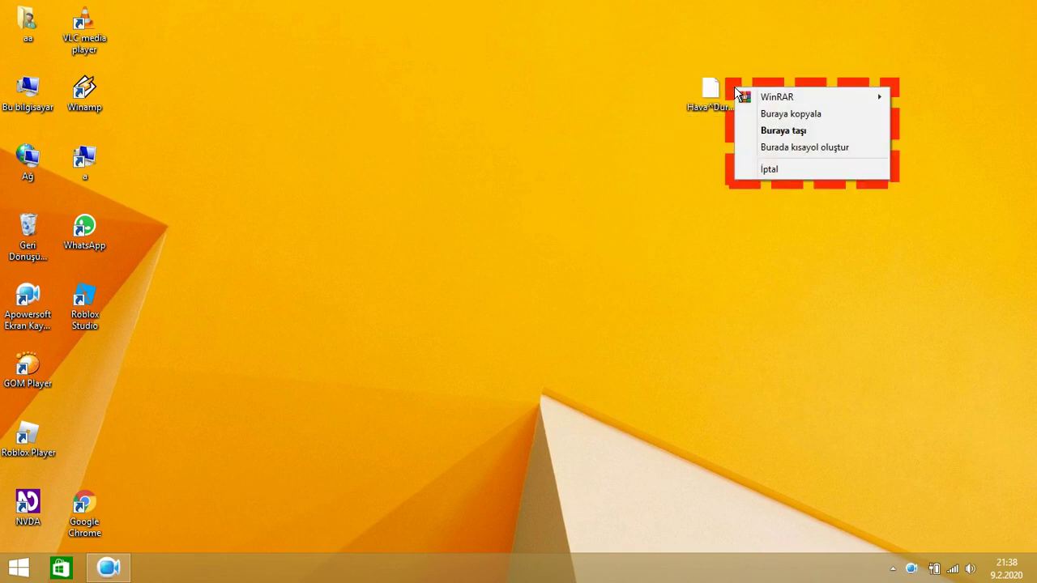
{"action": "key", "text": "Up"}
{"action": "key", "text": "Up"}
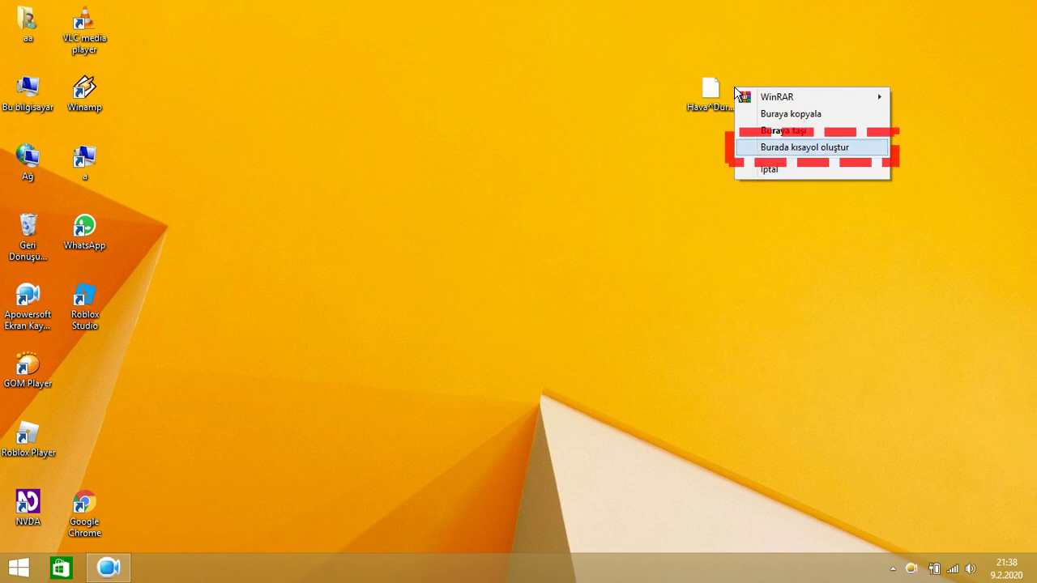
{"action": "key", "text": "Escape"}
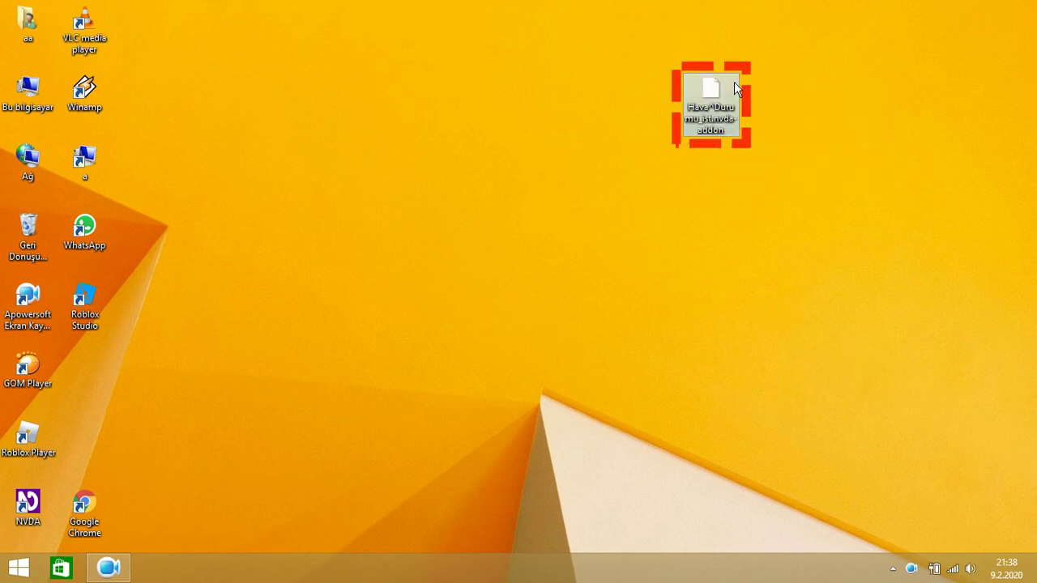
Open the advanced attributes of the Hava^Durumu_ist.nvda-addon file on the desktop from its properties
{"action": "right_click", "coordinate": [735, 81]}
{"action": "key", "text": "Up"}
{"action": "key", "text": "Return"}
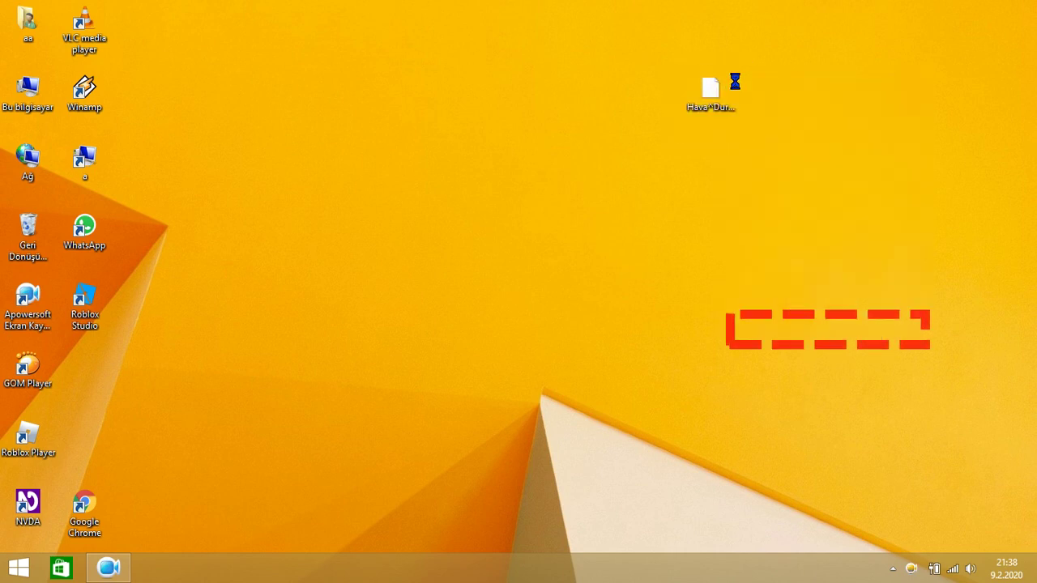
{"action": "key", "text": "Tab"}
{"action": "key", "text": "Tab"}
{"action": "key", "text": "Tab"}
{"action": "key", "text": "Tab"}
{"action": "key", "text": "Return"}
Mark the add-on file as ready for archiving, enable content compression to save disk space, and confirm its properties
{"action": "key", "text": "Tab"}
{"action": "key", "text": "shift+Tab"}
{"action": "key", "text": "space"}
{"action": "key", "text": "Tab"}
{"action": "key", "text": "Tab"}
{"action": "key", "text": "space"}
{"action": "key", "text": "Tab"}
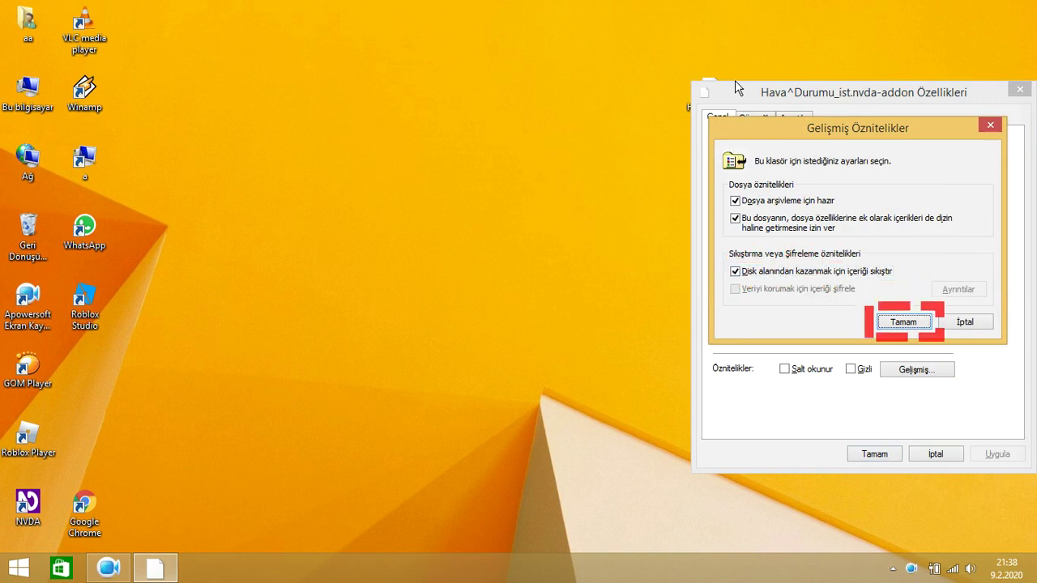
{"action": "key", "text": "Return"}
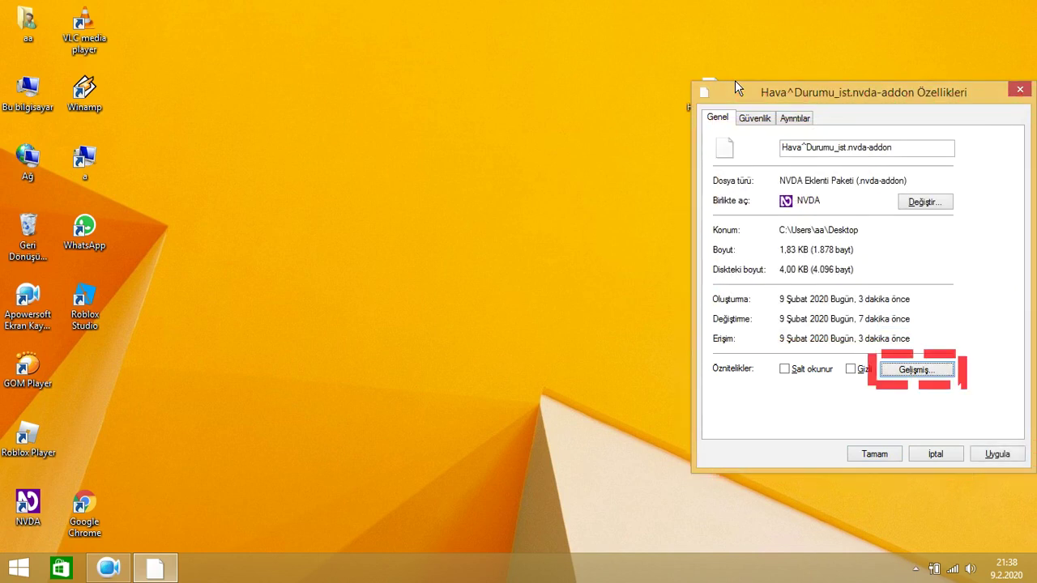
{"action": "key", "text": "Tab"}
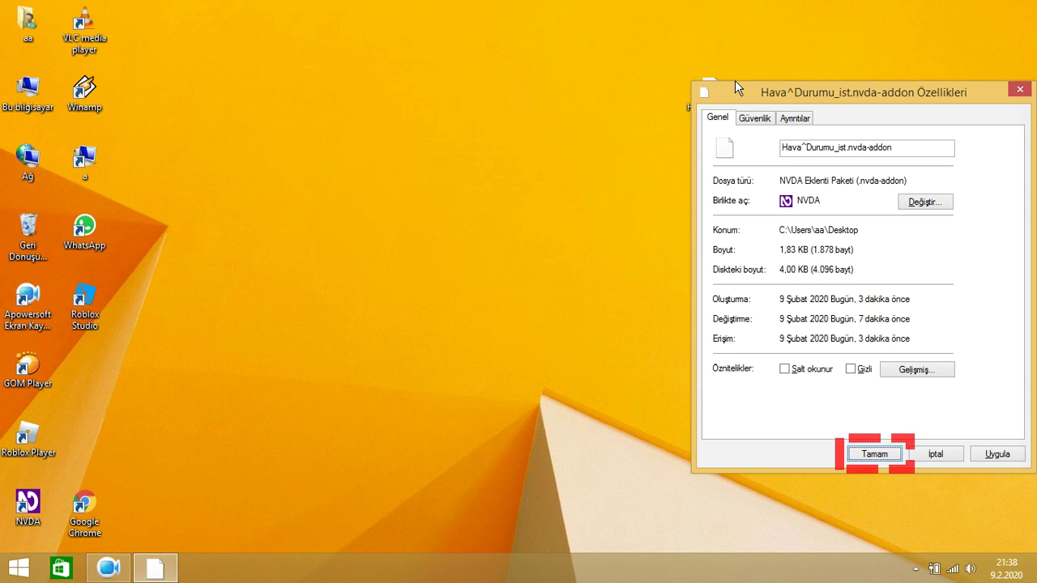
{"action": "key", "text": "Return"}
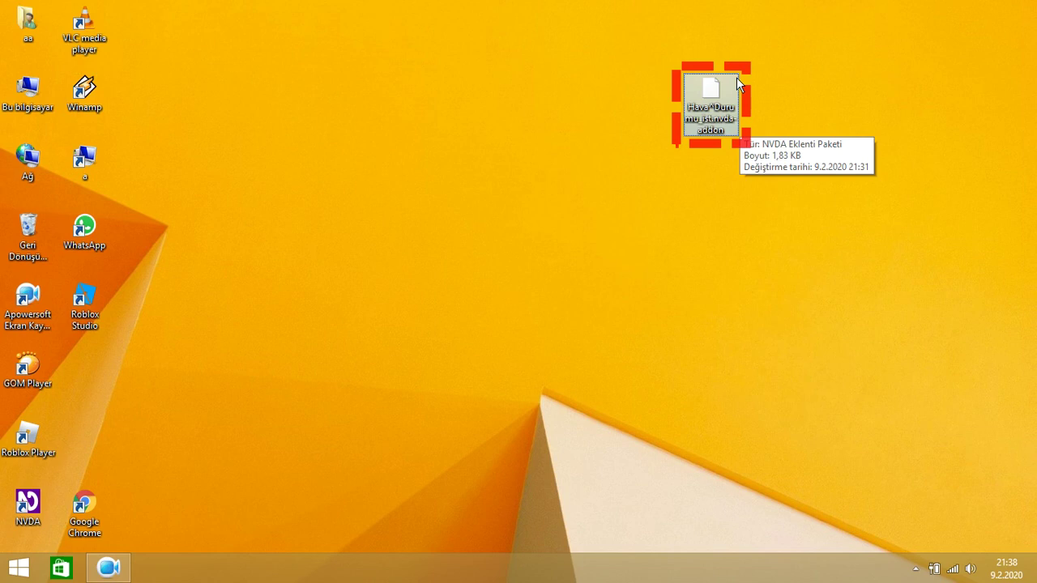
Launch the Hava^Durumu_ist.nvda-addon installation and view the add-on's information before returning to the installation prompt
{"action": "key", "text": "Return"}
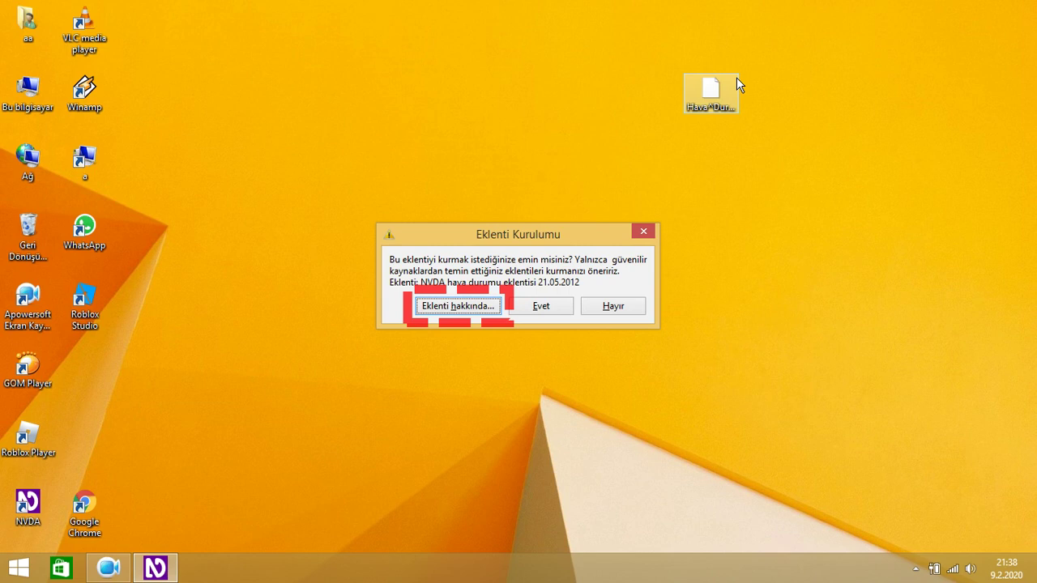
{"action": "key", "text": "Return"}
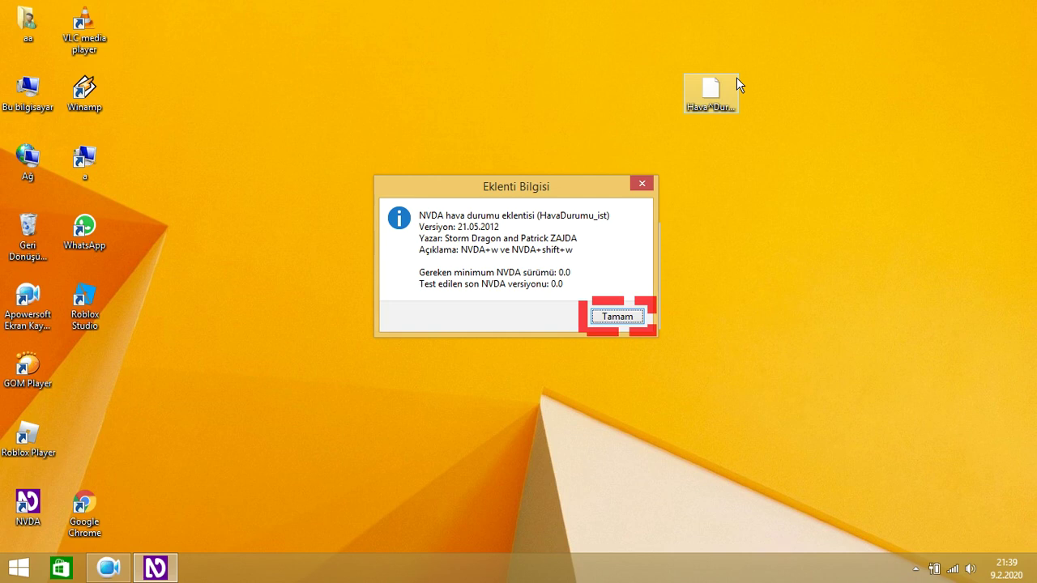
{"action": "key", "text": "Return"}
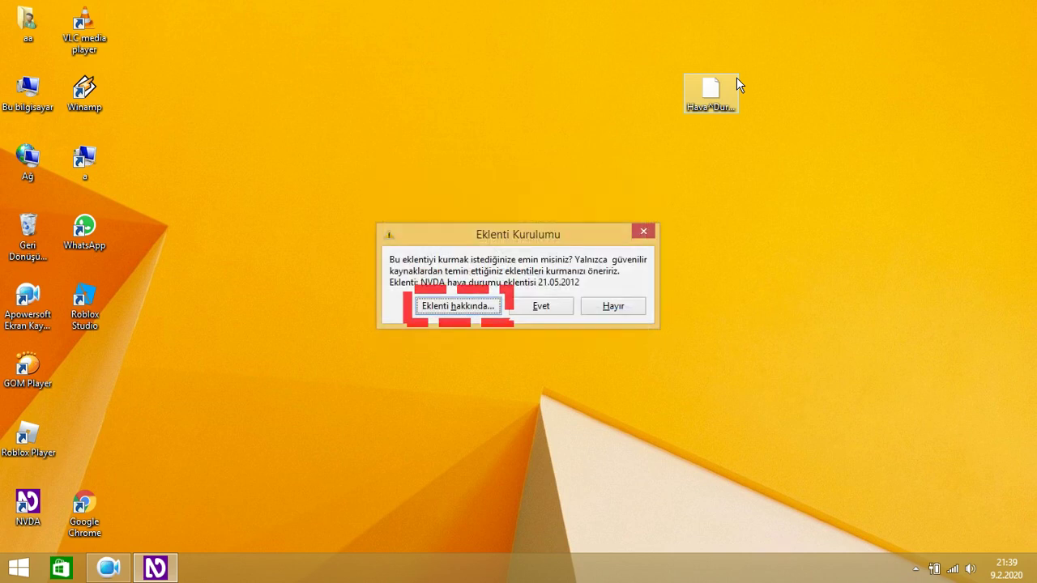
Confirm installing the NVDA weather add-on and restart NVDA to apply it
{"action": "key", "text": "Tab"}
{"action": "key", "text": "Return"}
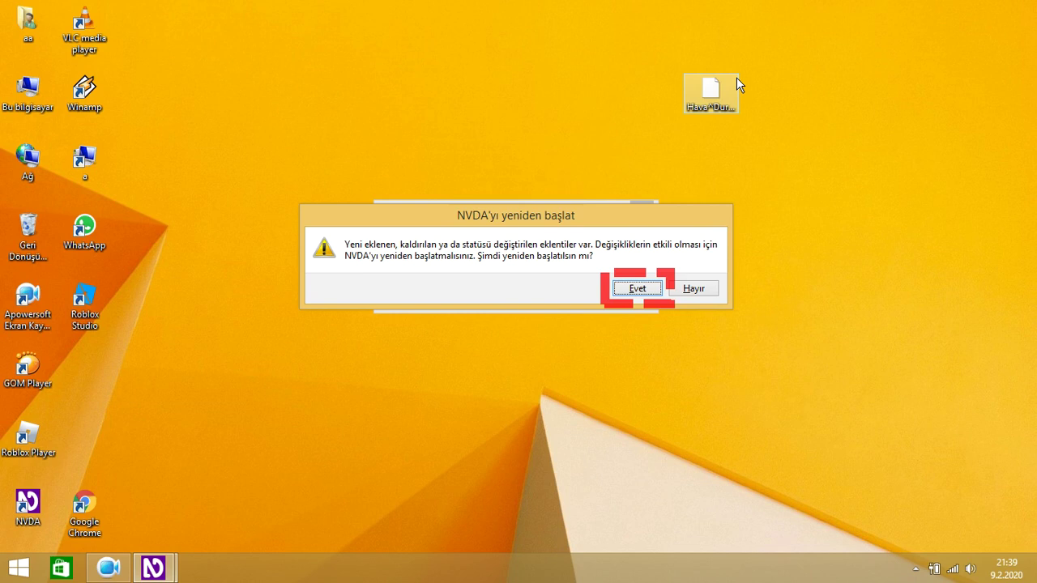
{"action": "key", "text": "Tab"}
{"action": "key", "text": "shift+Tab"}
{"action": "key", "text": "Return"}
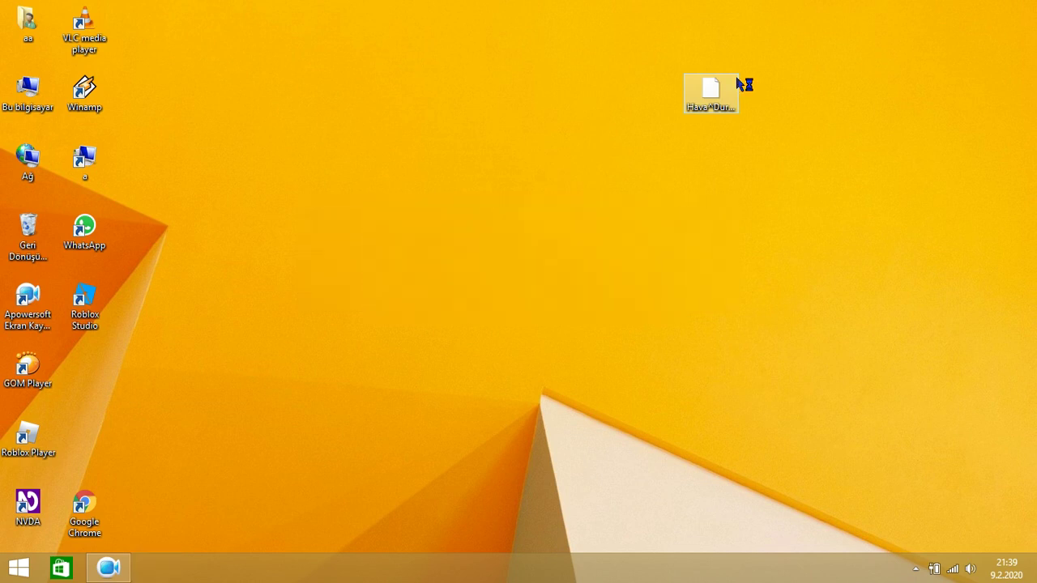
Delete the Hava^Durumu_ist.nvda-addon file from the desktop
{"action": "right_click", "coordinate": [789, 27]}
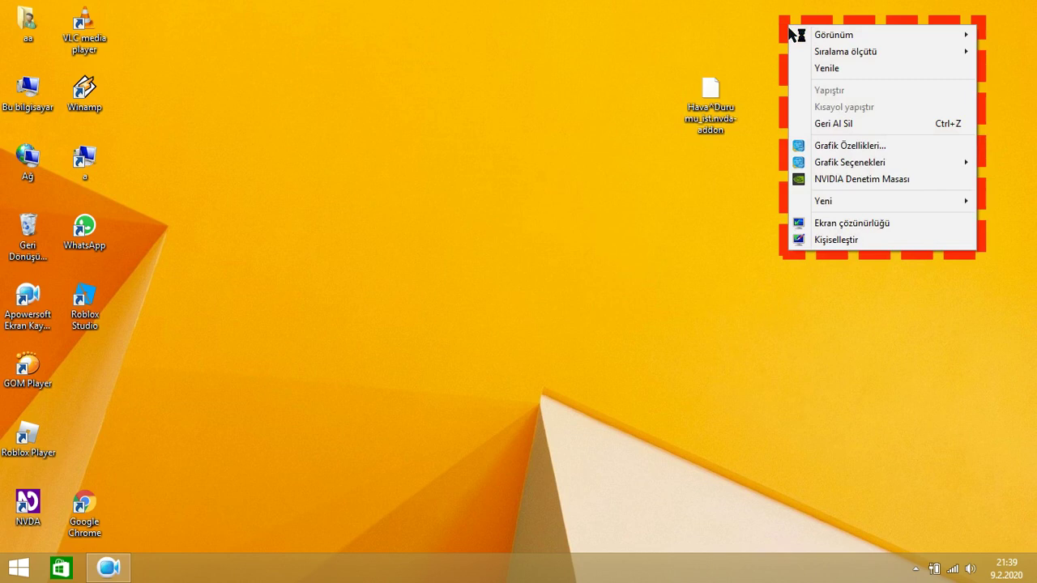
{"action": "key", "text": "Escape"}
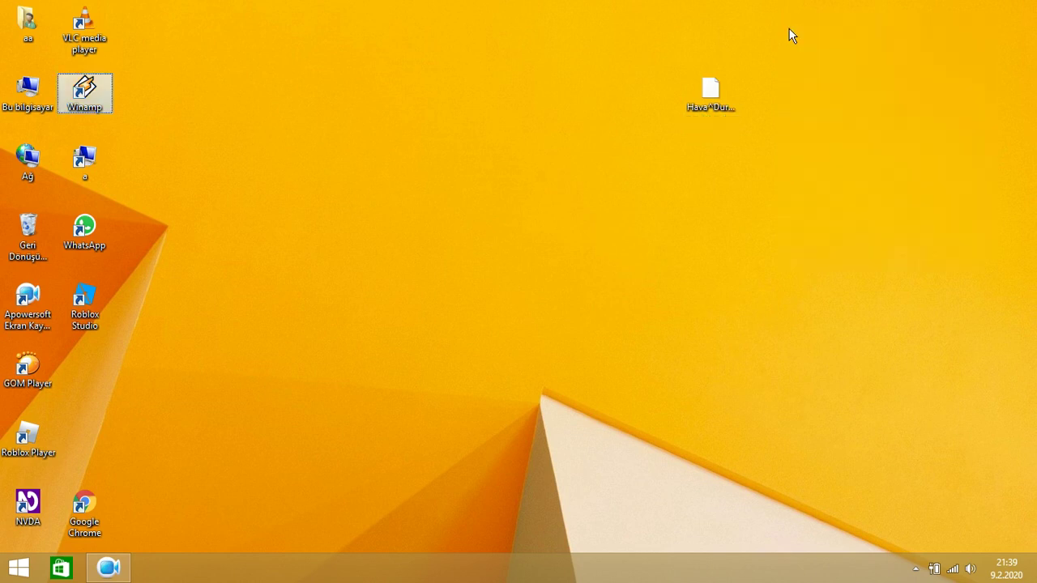
{"action": "key", "text": "Delete"}
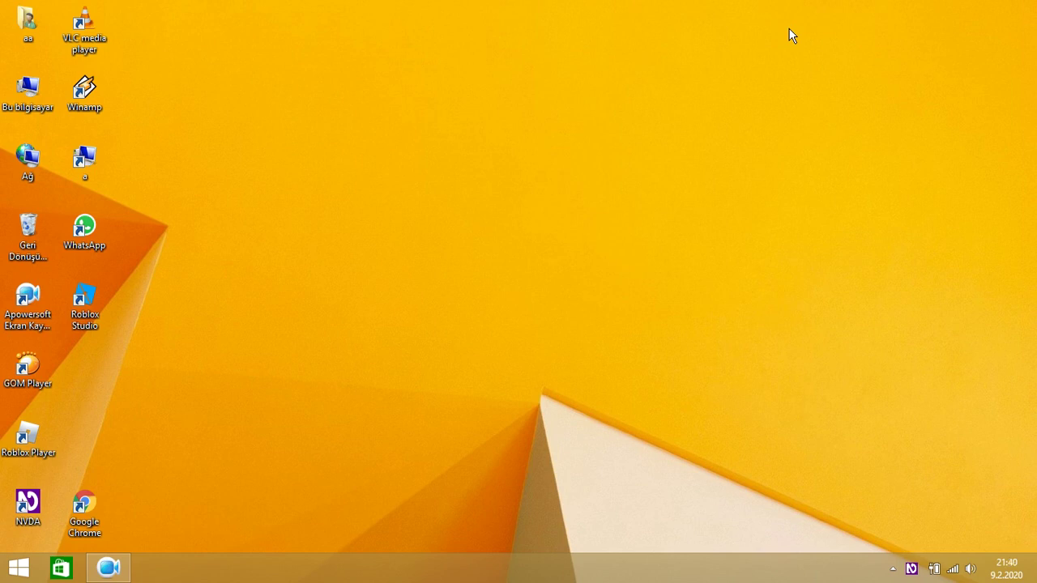
Start NVDA and open its add-on manager (Eklenti Yöneticisi)
{"action": "key", "text": "ctrl+alt+n"}
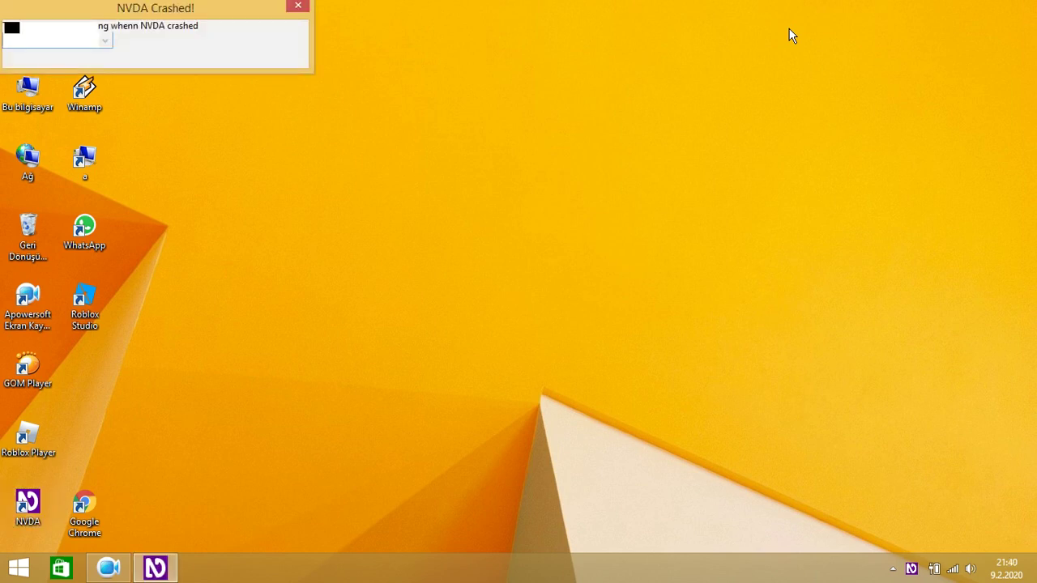
{"action": "key", "text": "Insert+n"}
{"action": "key", "text": "Right"}
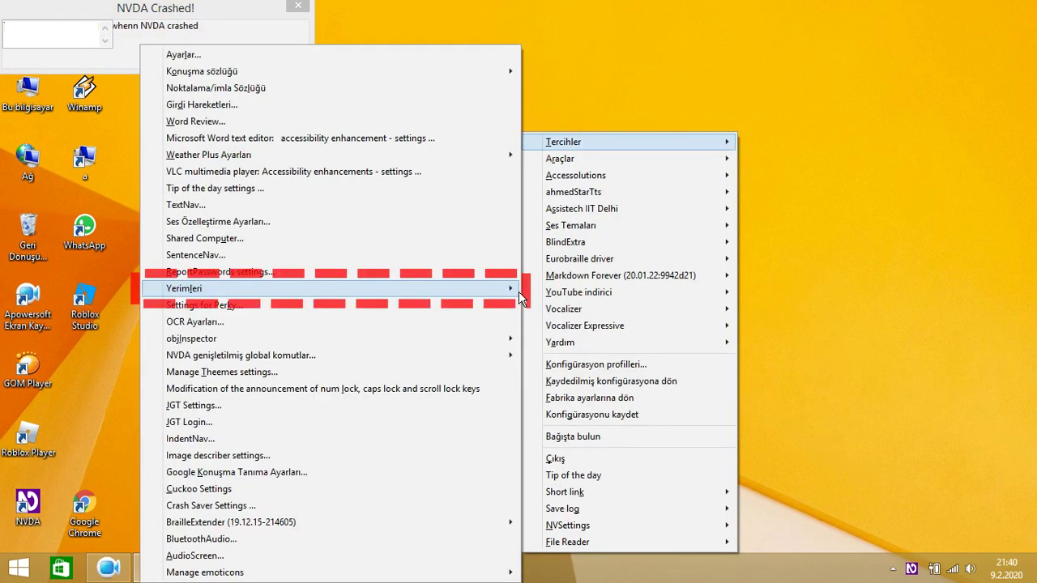
{"action": "key", "text": "Left"}
{"action": "key", "text": "Down"}
{"action": "key", "text": "Right"}
{"action": "key", "text": "Down"}
{"action": "key", "text": "Down"}
{"action": "key", "text": "Return"}
Find the NVDA weather add-on (NVDA hava durumu eklentisi) among the installed add-ons and view its information
{"action": "key", "text": "Down"}
{"action": "key", "text": "Down"}
{"action": "key", "text": "Down"}
{"action": "key", "text": "Down"}
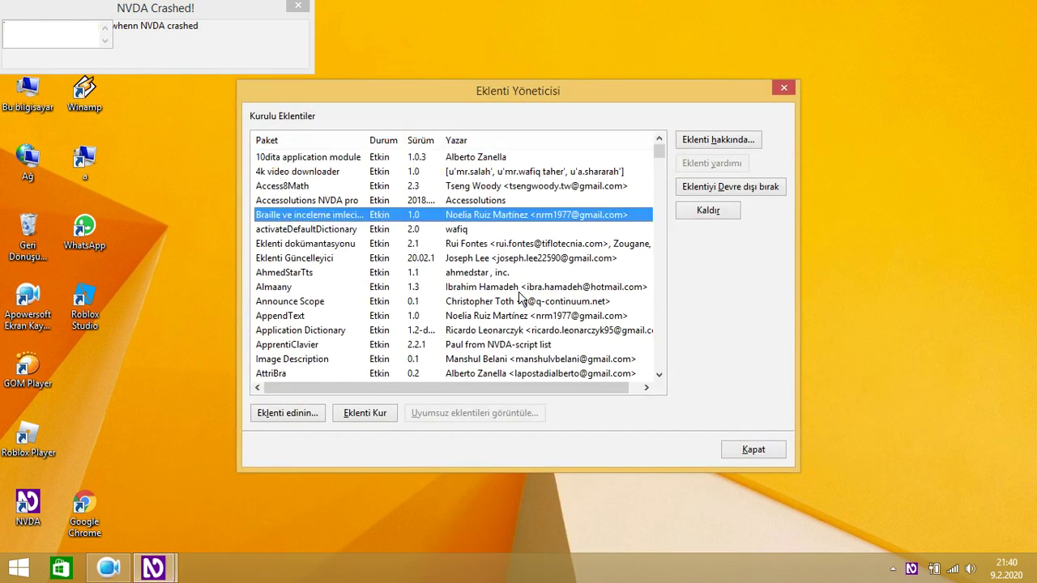
{"action": "key", "text": "n"}
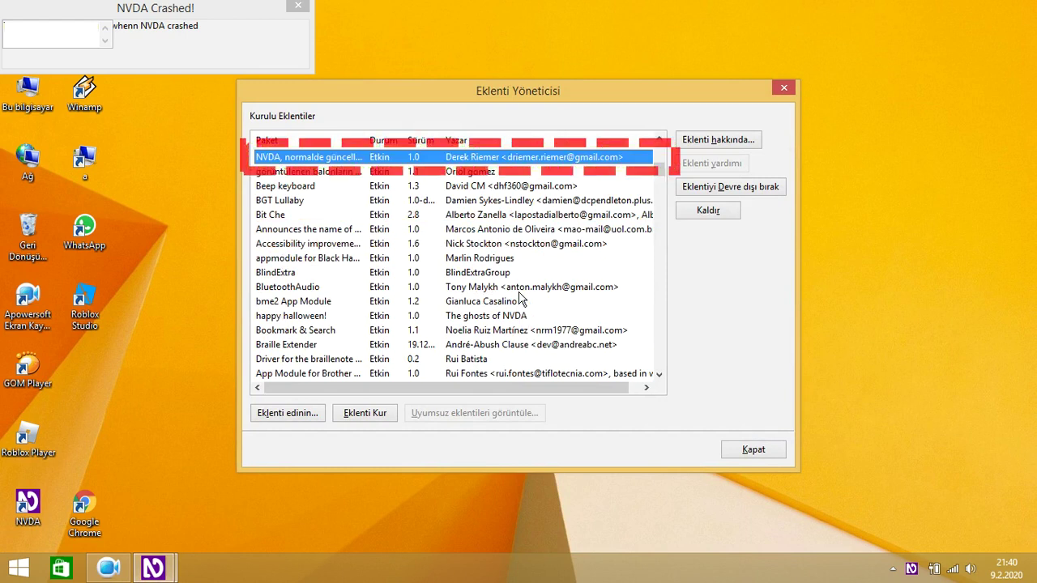
{"action": "key", "text": "n"}
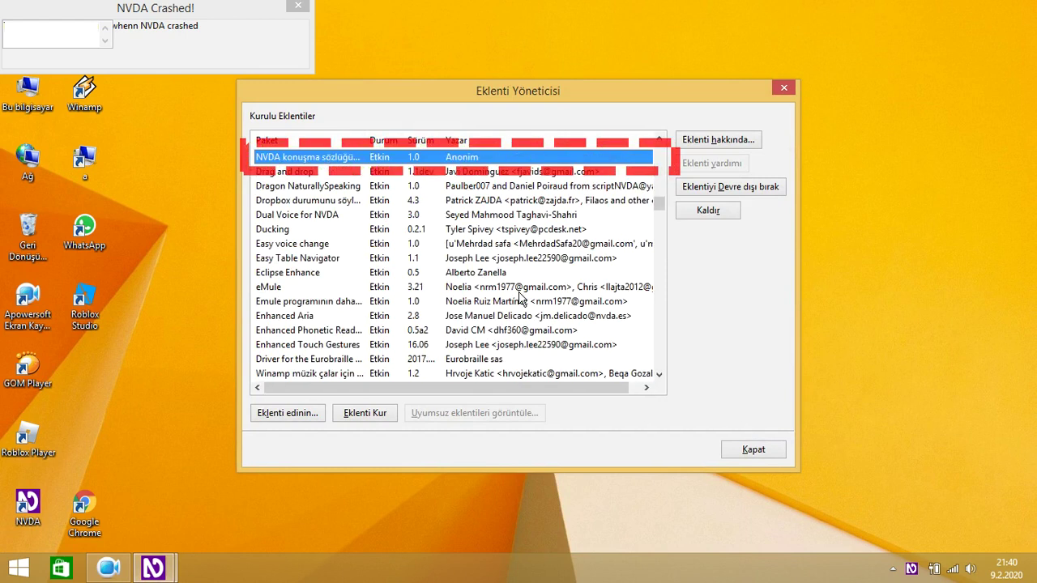
{"action": "key", "text": "n"}
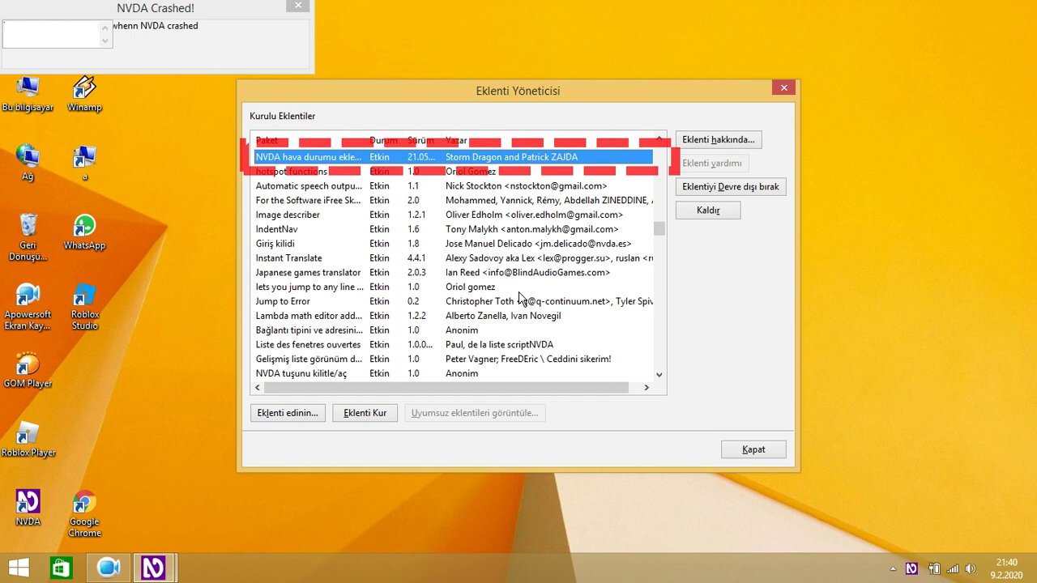
{"action": "key", "text": "Tab"}
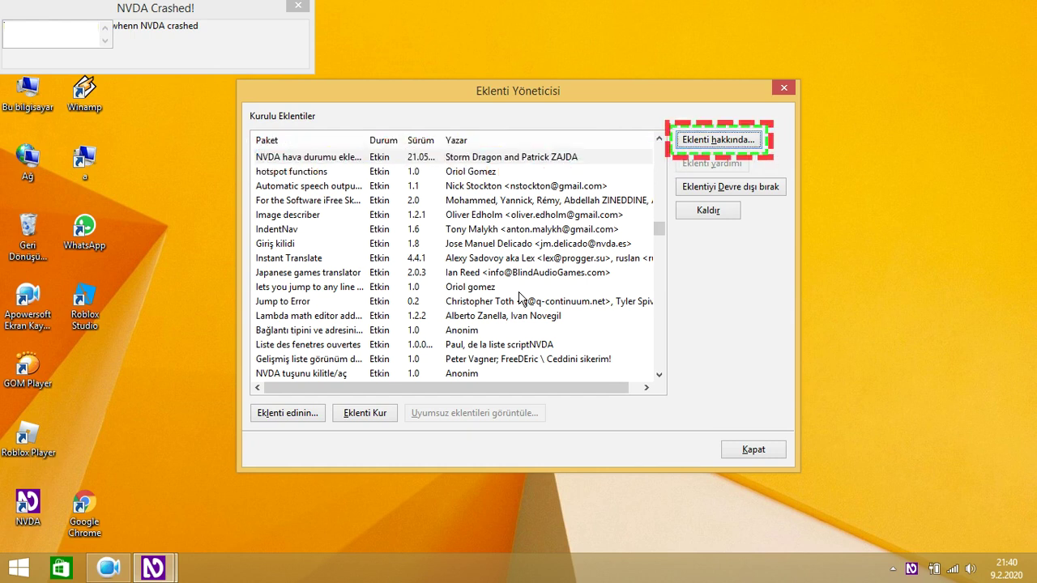
{"action": "key", "text": "Return"}
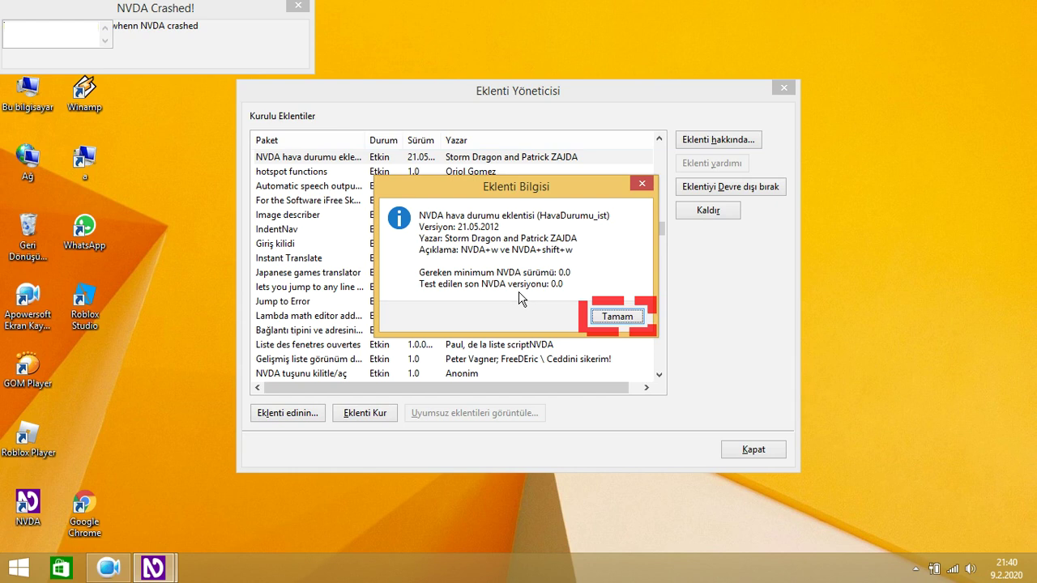
{"action": "key", "text": "Return"}
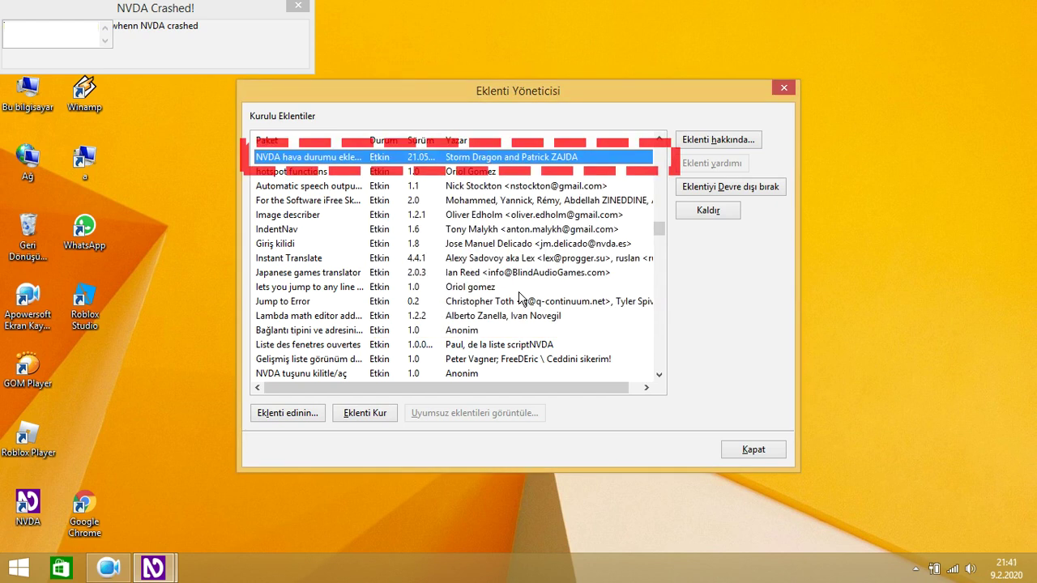
Close the add-on manager and decline restarting NVDA
{"action": "key", "text": "Escape"}
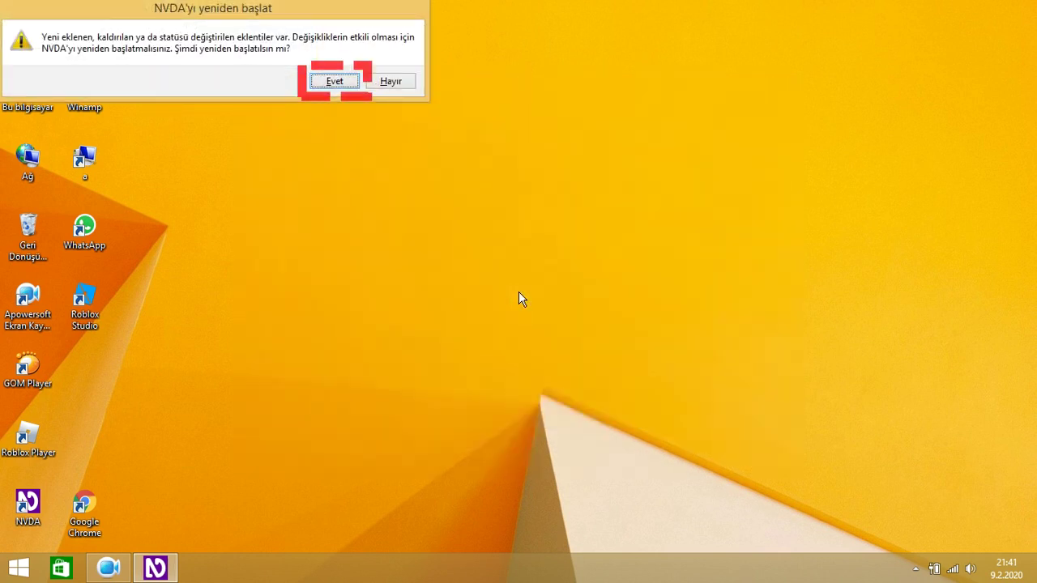
{"action": "key", "text": "Tab"}
{"action": "key", "text": "Return"}
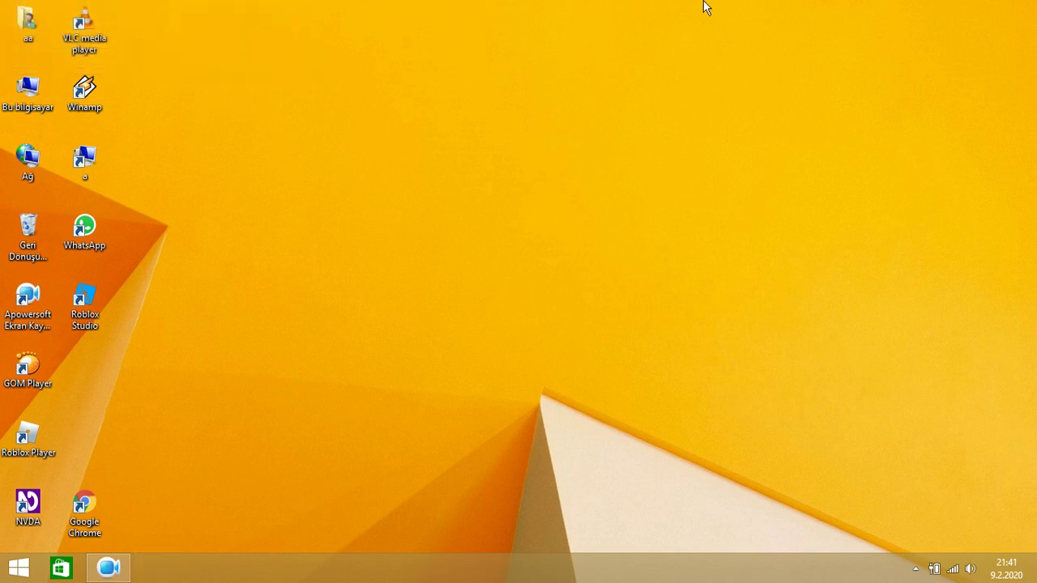
Switch to the Apowersoft screen recorder to show its recording controls
{"action": "key", "text": "Tab"}
{"action": "key", "text": "Tab"}
{"action": "key", "text": "Right"}
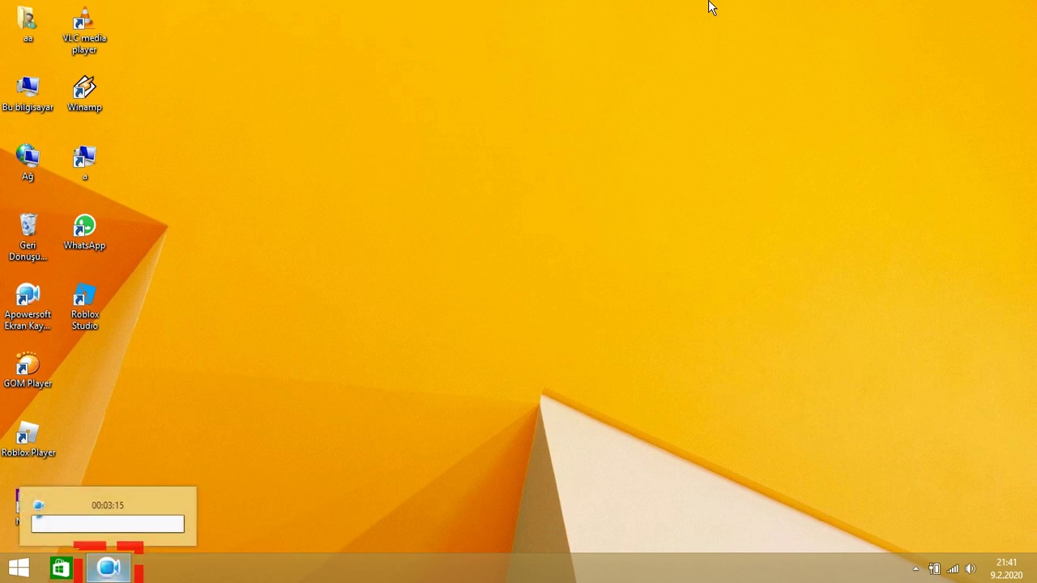
{"action": "key", "text": "Return"}
{"action": "key", "text": "Tab"}
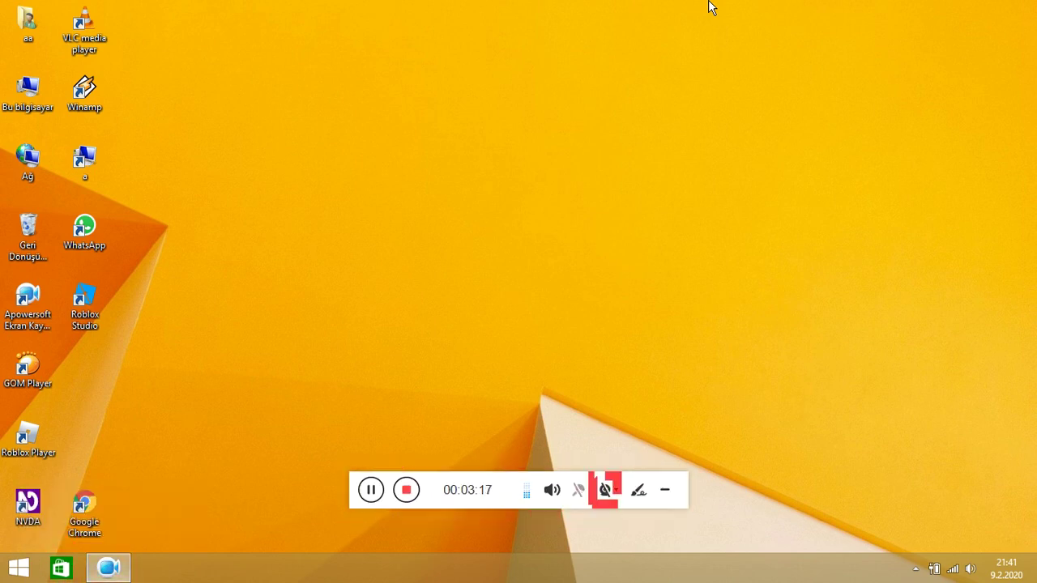
Open the NVDA settings at the Speech (Konuşma) category
{"action": "key", "text": "insert+n"}
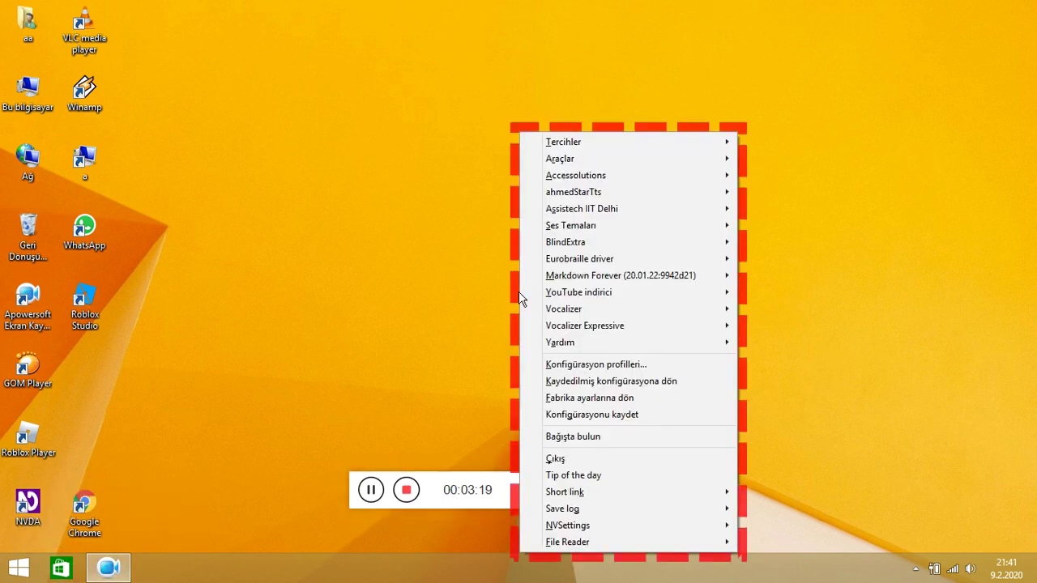
{"action": "key", "text": "Right"}
{"action": "key", "text": "Escape"}
{"action": "key", "text": "Right"}
{"action": "key", "text": "Return"}
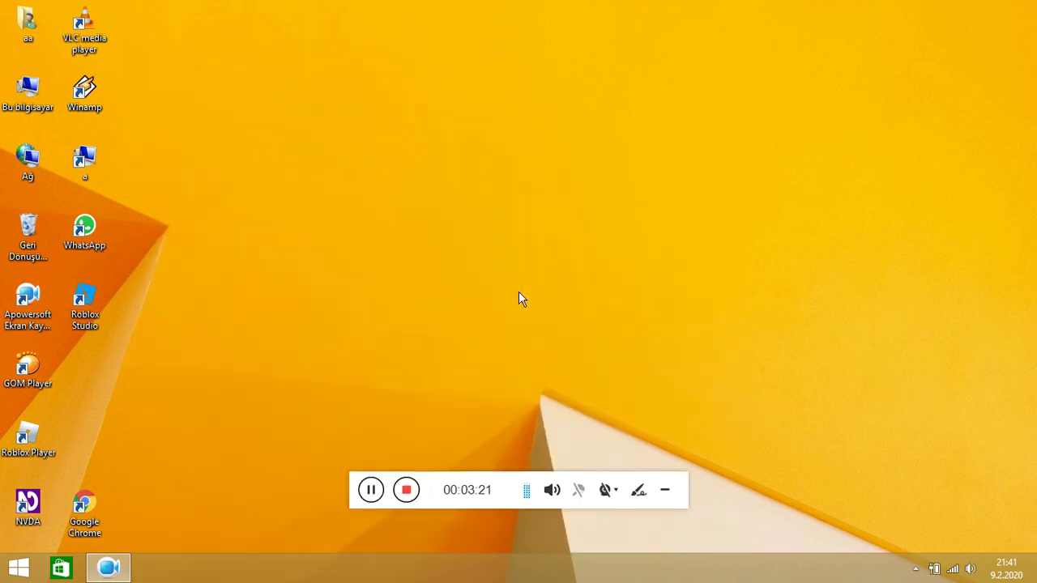
{"action": "key", "text": "Down"}
{"action": "key", "text": "Tab"}
{"action": "key", "text": "Tab"}
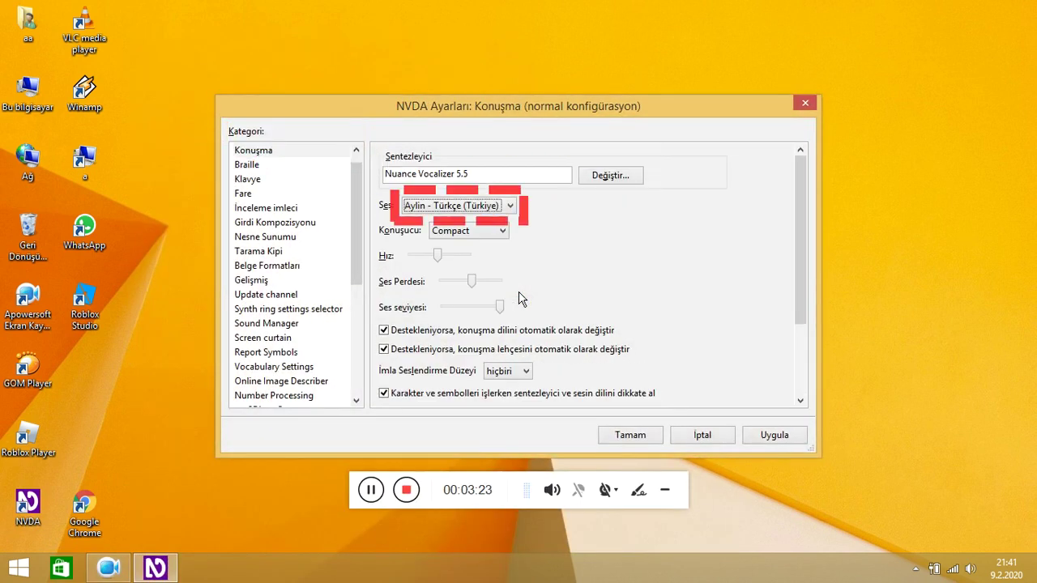
Set the speaker variant (Konuşucu) of the Aylin voice to Premium High and save the speech settings
{"action": "key", "text": "Tab"}
{"action": "key", "text": "Down"}
{"action": "key", "text": "Down"}
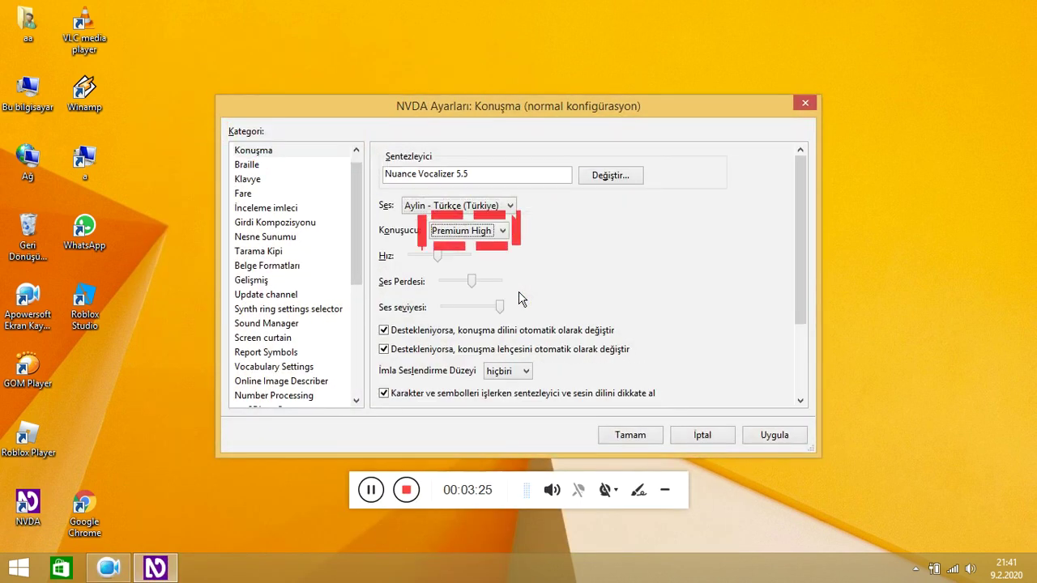
{"action": "key", "text": "Tab"}
{"action": "key", "text": "Return"}
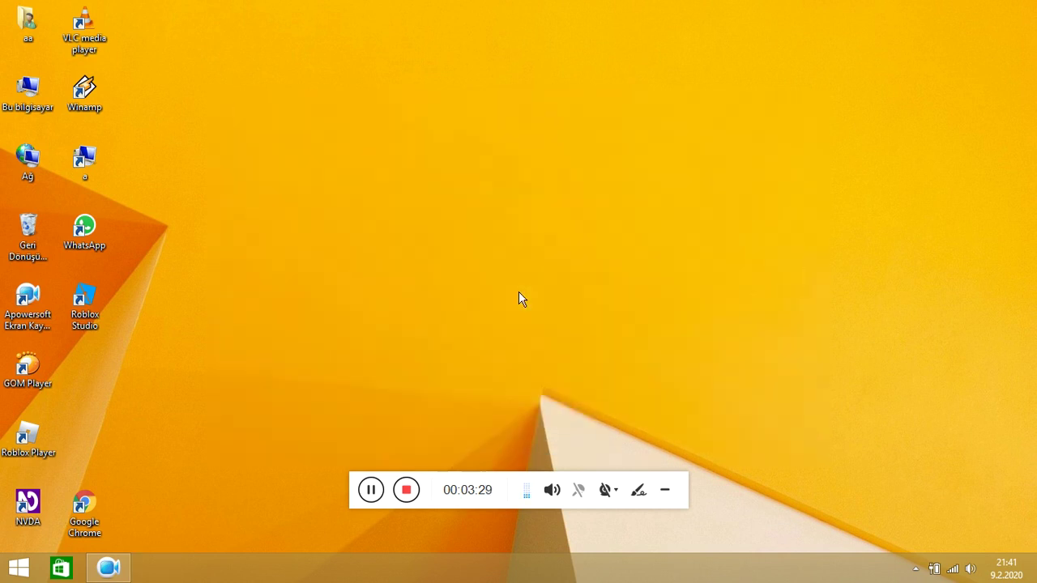
Open the Speech (Konuşma) category of the NVDA settings and go to the voice pitch (Ses Perdesi) setting
{"action": "key", "text": "Insert+n"}
{"action": "key", "text": "Return"}
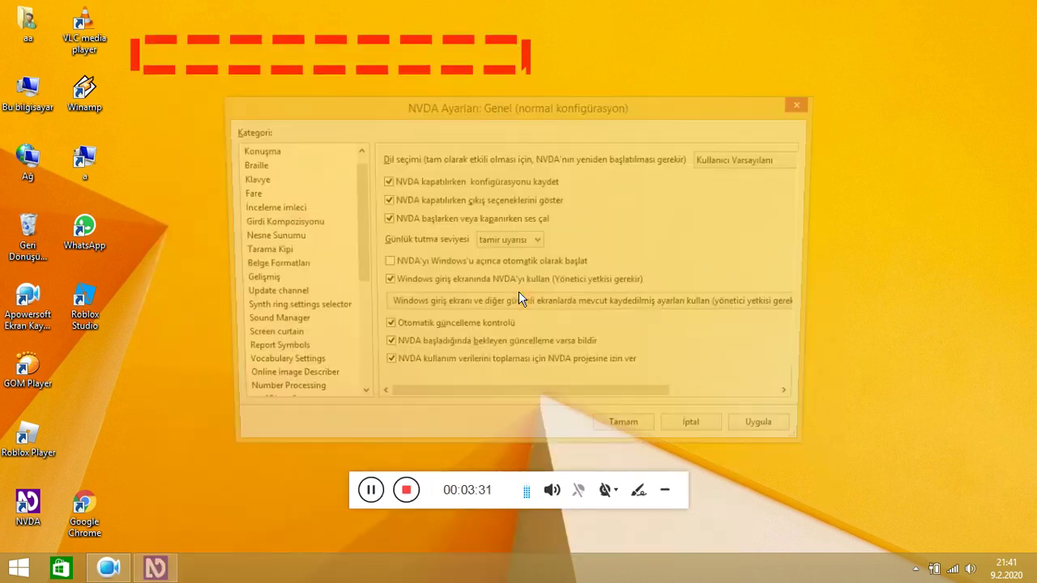
{"action": "key", "text": "Down"}
{"action": "key", "text": "Tab"}
{"action": "key", "text": "Tab"}
{"action": "key", "text": "Tab"}
{"action": "key", "text": "Tab"}
{"action": "key", "text": "Tab"}
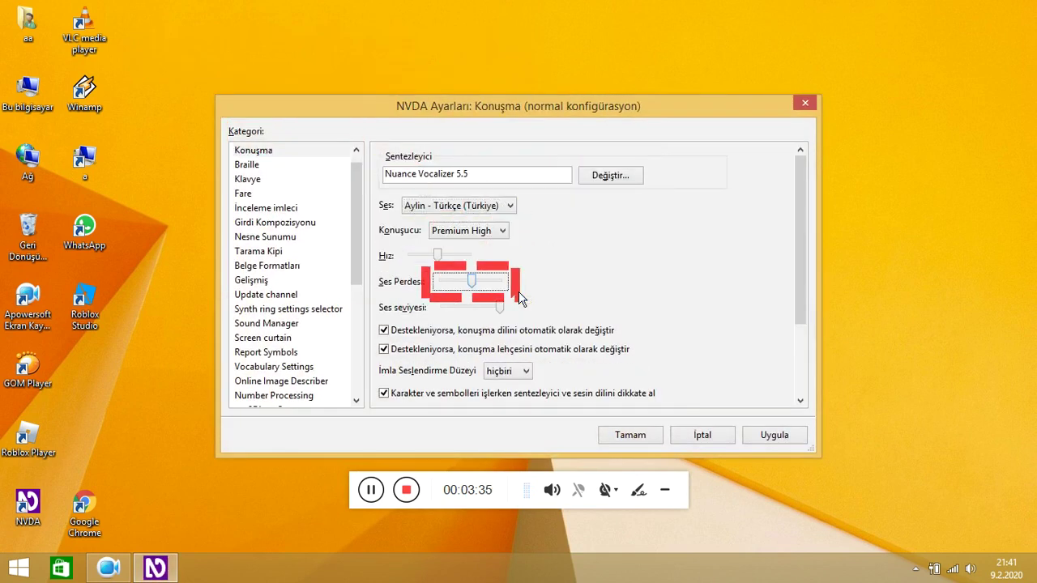
Try out pitch (Ses Perdesi) changes for the Aylin Premium High voice and confirm the settings
{"action": "key", "text": "Right"}
{"action": "key", "text": "Right"}
{"action": "key", "text": "Right"}
{"action": "key", "text": "Right"}
{"action": "key", "text": "Right"}
{"action": "key", "text": "Right"}
{"action": "key", "text": "Right"}
{"action": "key", "text": "Right"}
{"action": "key", "text": "Right"}
{"action": "key", "text": "Right"}
{"action": "key", "text": "Right"}
{"action": "key", "text": "Right"}
{"action": "key", "text": "Right"}
{"action": "key", "text": "Right"}
{"action": "key", "text": "Right"}
{"action": "key", "text": "Right"}
{"action": "key", "text": "Right"}
{"action": "key", "text": "Right"}
{"action": "key", "text": "Right"}
{"action": "key", "text": "Right"}
{"action": "key", "text": "Right"}
{"action": "key", "text": "Right"}
{"action": "key", "text": "Right"}
{"action": "key", "text": "Right"}
{"action": "key", "text": "Right"}
{"action": "key", "text": "Right"}
{"action": "key", "text": "Right"}
{"action": "key", "text": "Right"}
{"action": "key", "text": "Right"}
{"action": "key", "text": "Right"}
{"action": "key", "text": "Right"}
{"action": "key", "text": "Right"}
{"action": "key", "text": "Right"}
{"action": "key", "text": "Right"}
{"action": "key", "text": "Right"}
{"action": "key", "text": "Return"}
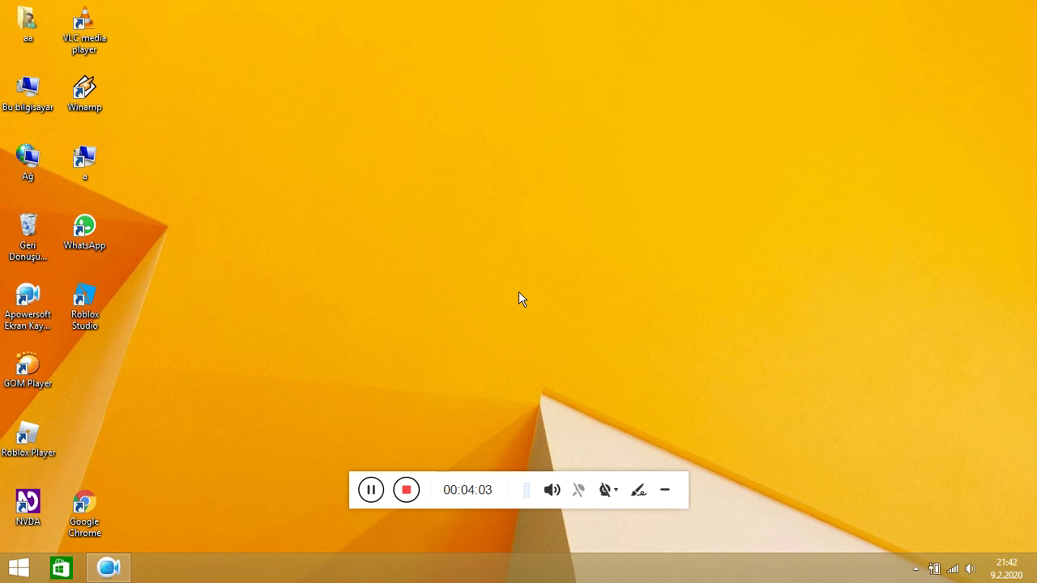
Reopen the NVDA settings at the Speech (Konuşma) category
{"action": "key", "text": "Insert+n"}
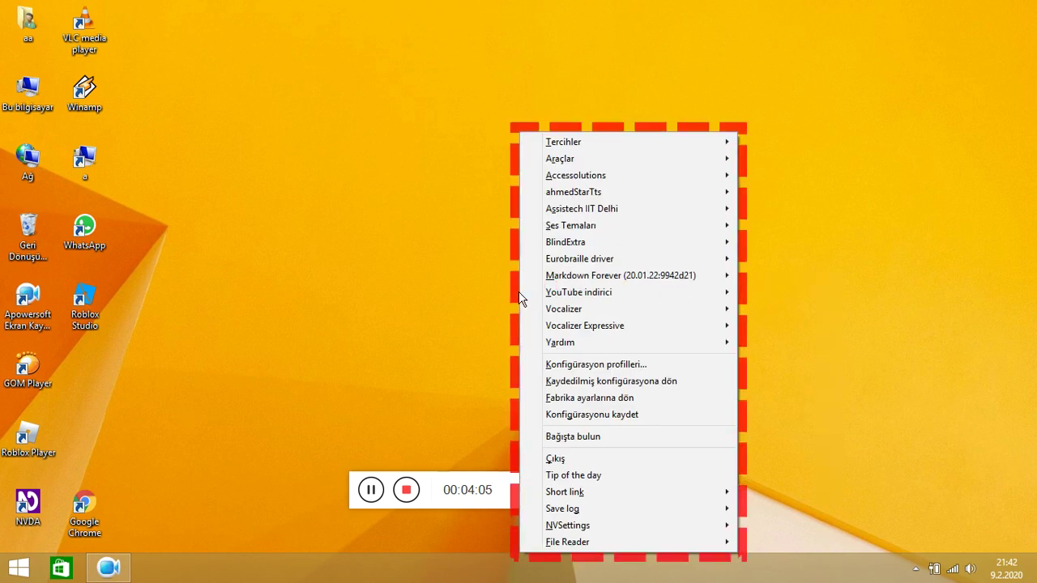
{"action": "key", "text": "Right"}
{"action": "key", "text": "Return"}
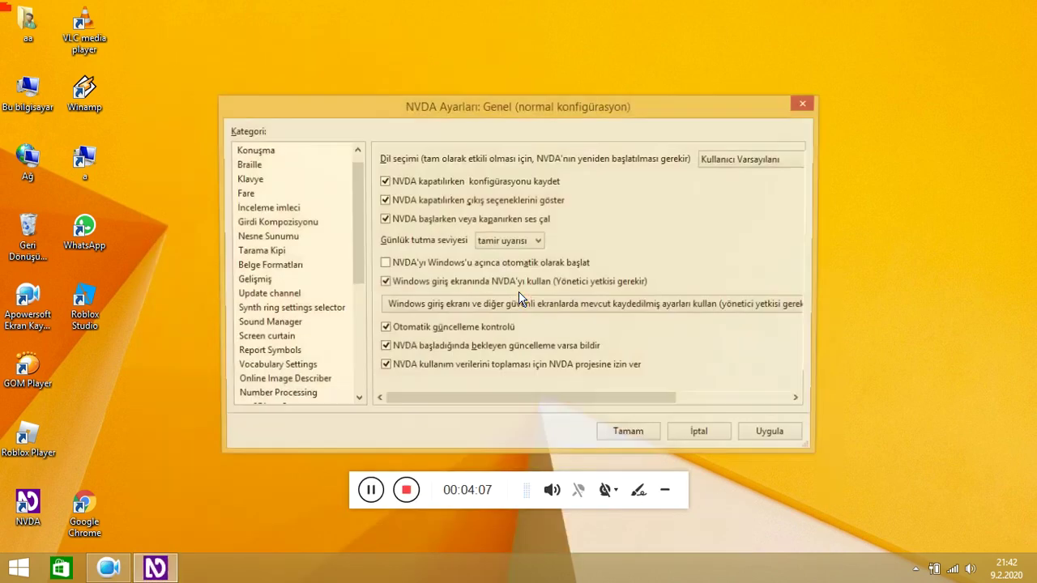
{"action": "key", "text": "Down"}
{"action": "key", "text": "Tab"}
{"action": "key", "text": "Tab"}
{"action": "key", "text": "Tab"}
{"action": "key", "text": "Tab"}
{"action": "key", "text": "Tab"}
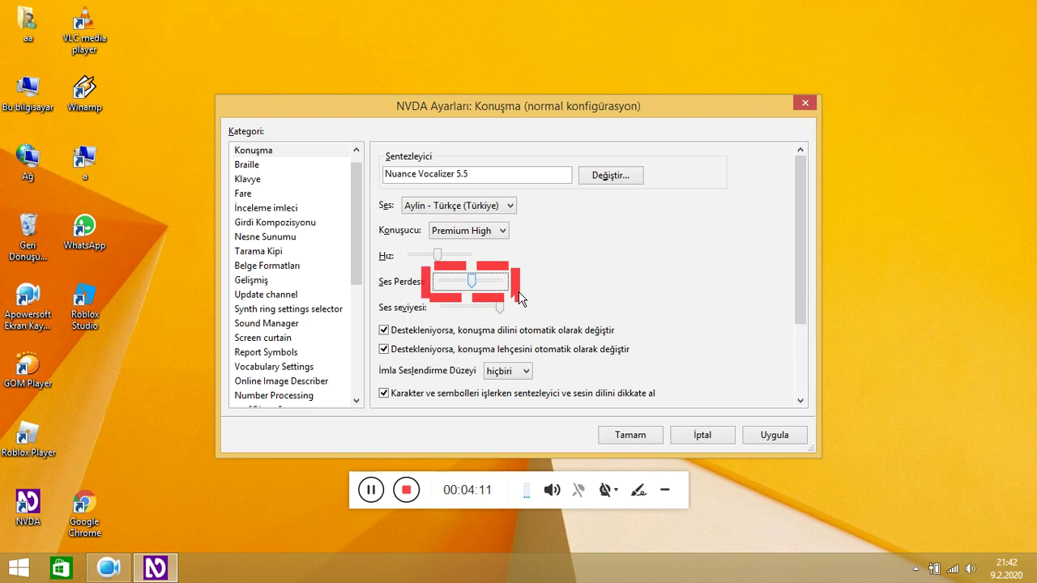
Set the speaker variant (Konuşucu) of the Aylin voice to Compact and save the speech settings
{"action": "key", "text": "Tab"}
{"action": "key", "text": "Tab"}
{"action": "key", "text": "Tab"}
{"action": "key", "text": "Tab"}
{"action": "key", "text": "Tab"}
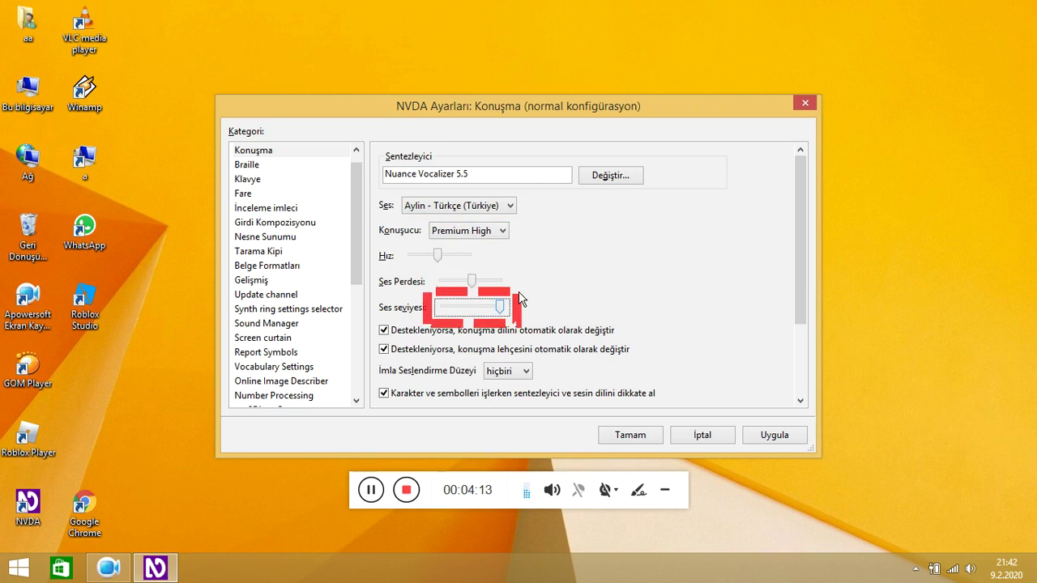
{"action": "key", "text": "Tab"}
{"action": "key", "text": "Tab"}
{"action": "key", "text": "Tab"}
{"action": "key", "text": "Tab"}
{"action": "key", "text": "Tab"}
{"action": "key", "text": "Tab"}
{"action": "key", "text": "Tab"}
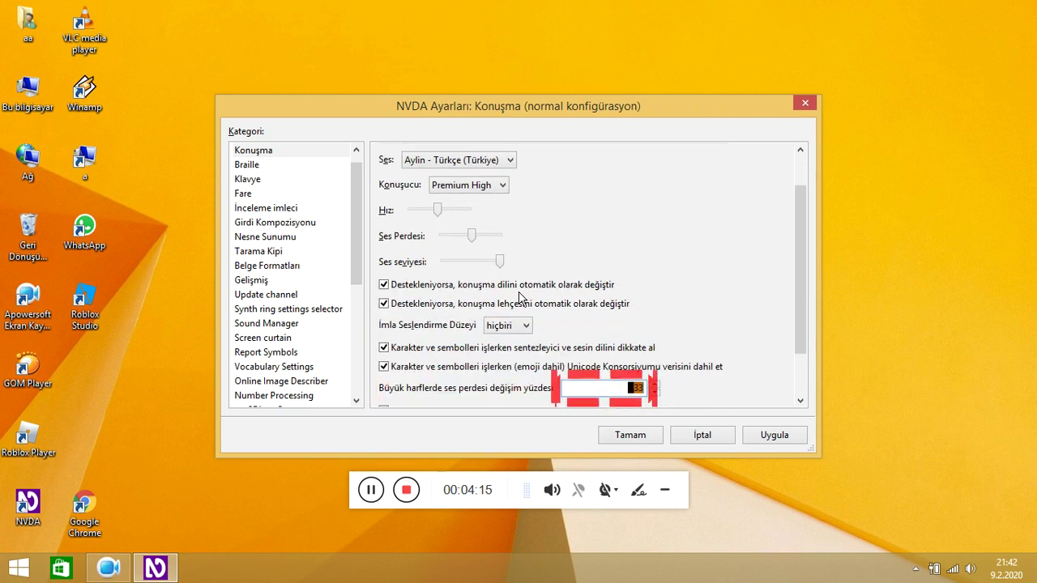
{"action": "key", "text": "Tab"}
{"action": "key", "text": "Tab"}
{"action": "key", "text": "Tab"}
{"action": "key", "text": "Tab"}
{"action": "key", "text": "Tab"}
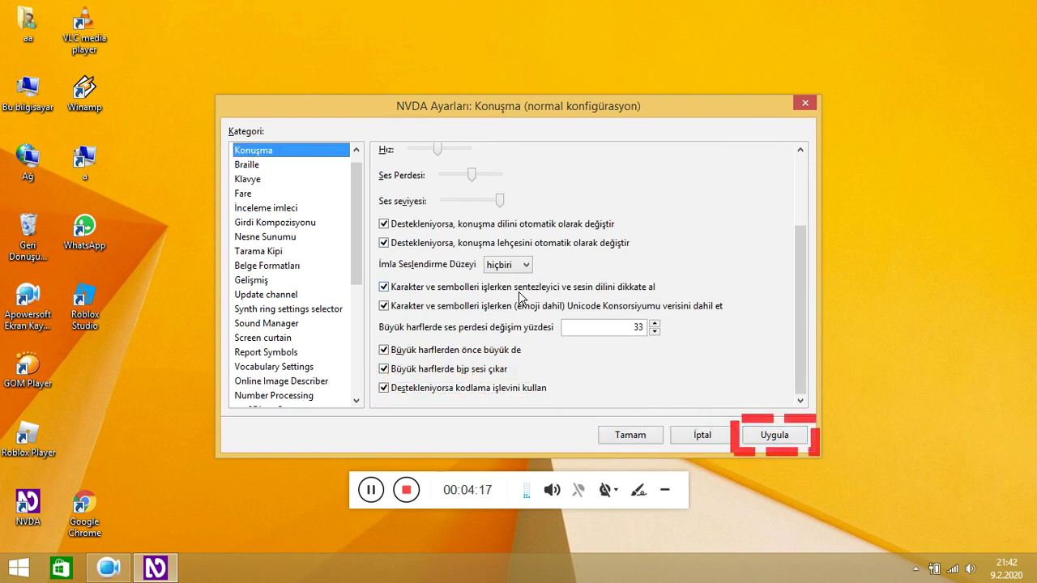
{"action": "key", "text": "Down"}
{"action": "key", "text": "Down"}
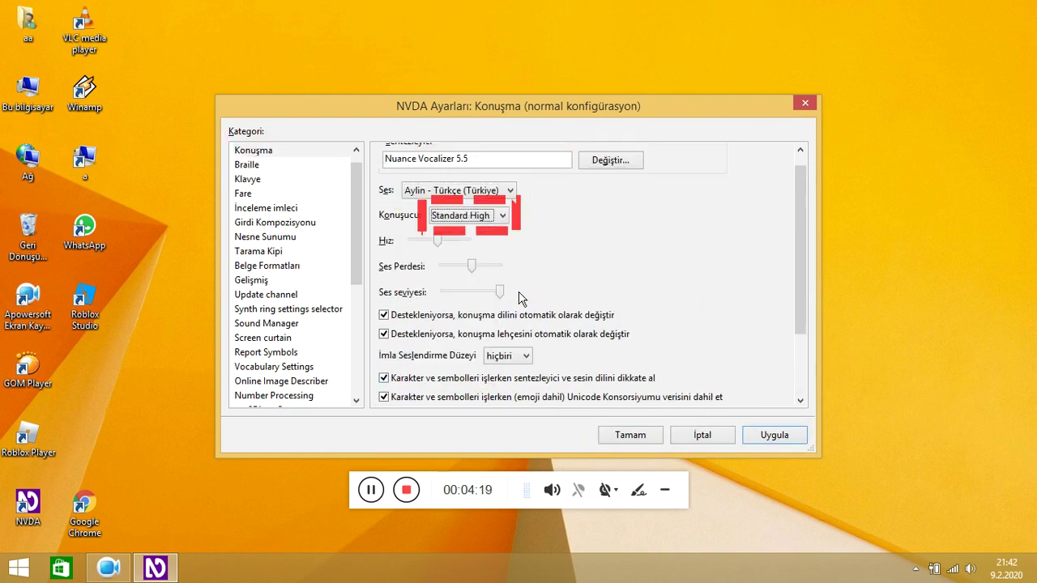
{"action": "key", "text": "Tab"}
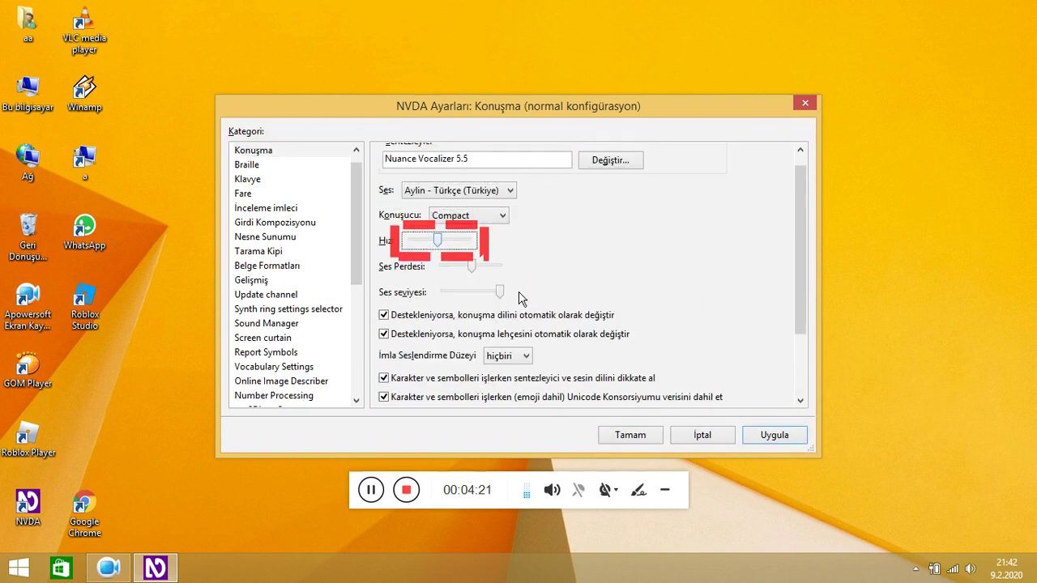
{"action": "key", "text": "Tab"}
{"action": "key", "text": "Return"}
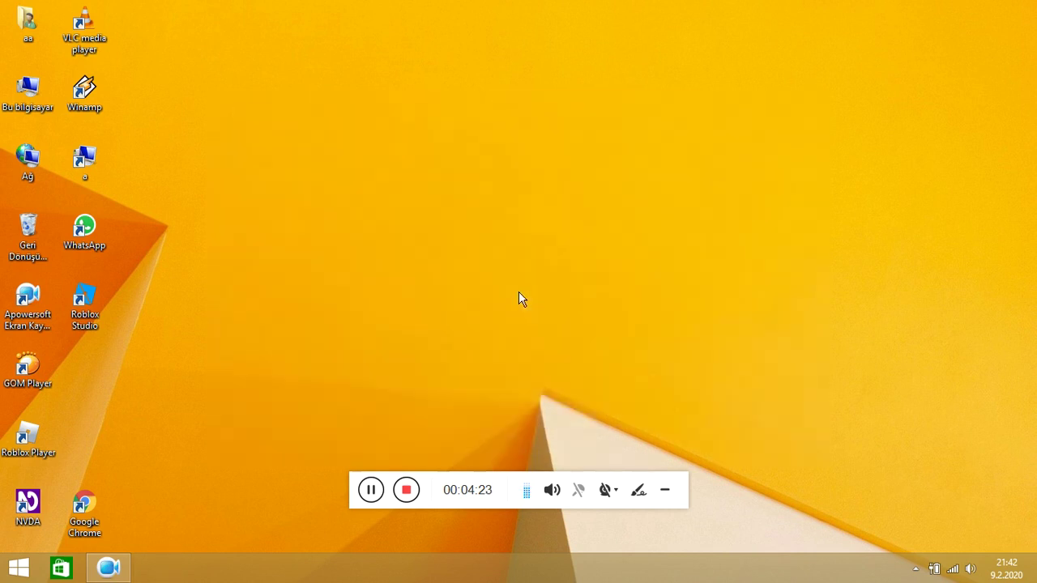
Open the NVDA speech settings again and go to the pitch (Ses Perdesi) of the Compact voice
{"action": "key", "text": "insert+n"}
{"action": "key", "text": "Right"}
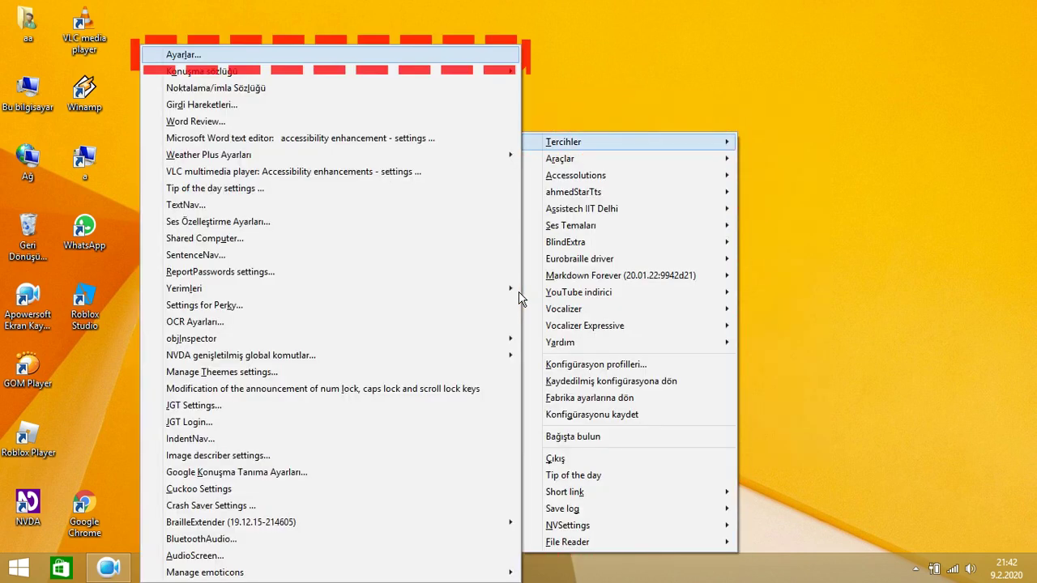
{"action": "key", "text": "Return"}
{"action": "key", "text": "Tab"}
{"action": "key", "text": "Tab"}
{"action": "key", "text": "Tab"}
{"action": "key", "text": "Tab"}
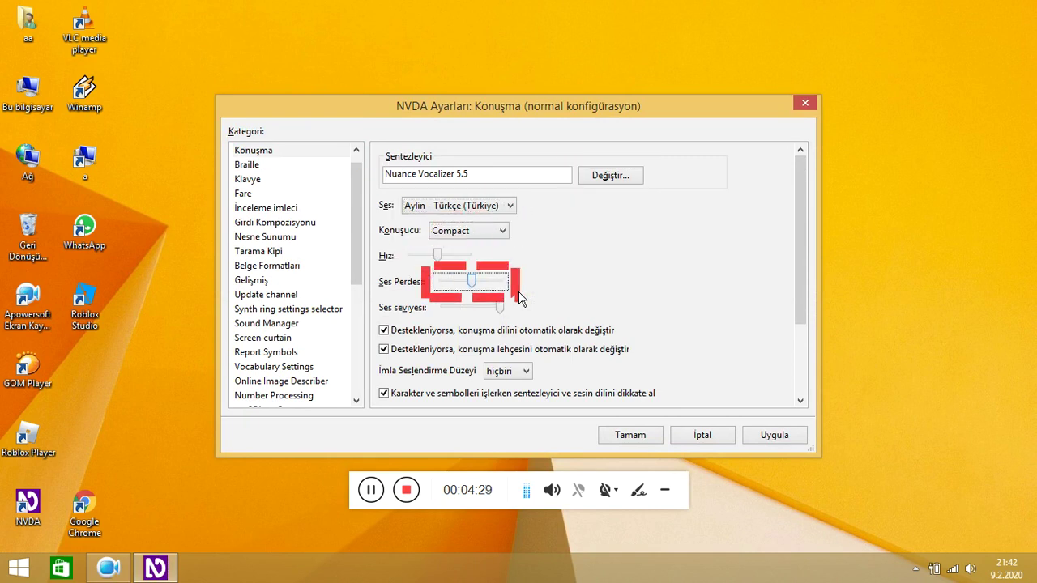
Raise the pitch (Ses Perdesi) of the Aylin Compact voice to the top of its range and save the settings
{"action": "key", "text": "Right"}
{"action": "key", "text": "Right"}
{"action": "key", "text": "Right"}
{"action": "key", "text": "Right"}
{"action": "key", "text": "Right"}
{"action": "key", "text": "Right"}
{"action": "key", "text": "Right"}
{"action": "key", "text": "Right"}
{"action": "key", "text": "Right"}
{"action": "key", "text": "Right"}
{"action": "key", "text": "Right"}
{"action": "key", "text": "Right"}
{"action": "key", "text": "Right"}
{"action": "key", "text": "Right"}
{"action": "key", "text": "Right"}
{"action": "key", "text": "Right"}
{"action": "key", "text": "Right"}
{"action": "key", "text": "Right"}
{"action": "key", "text": "Right"}
{"action": "key", "text": "Right"}
{"action": "key", "text": "Return"}
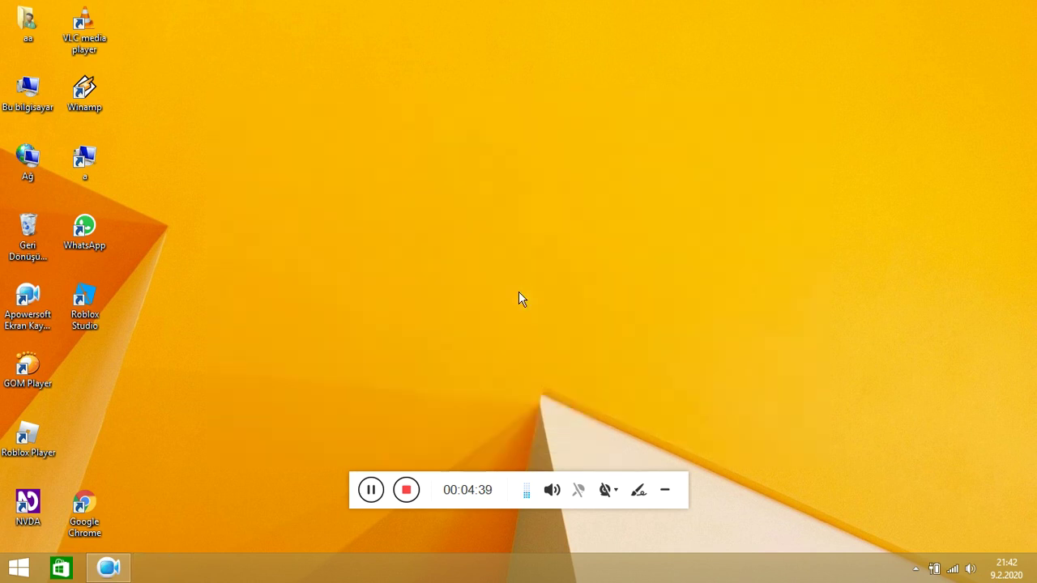
Open the NVDA settings from the preferences (Tercihler) and show the Speech (Konuşma) category
{"action": "key", "text": "Insert+n"}
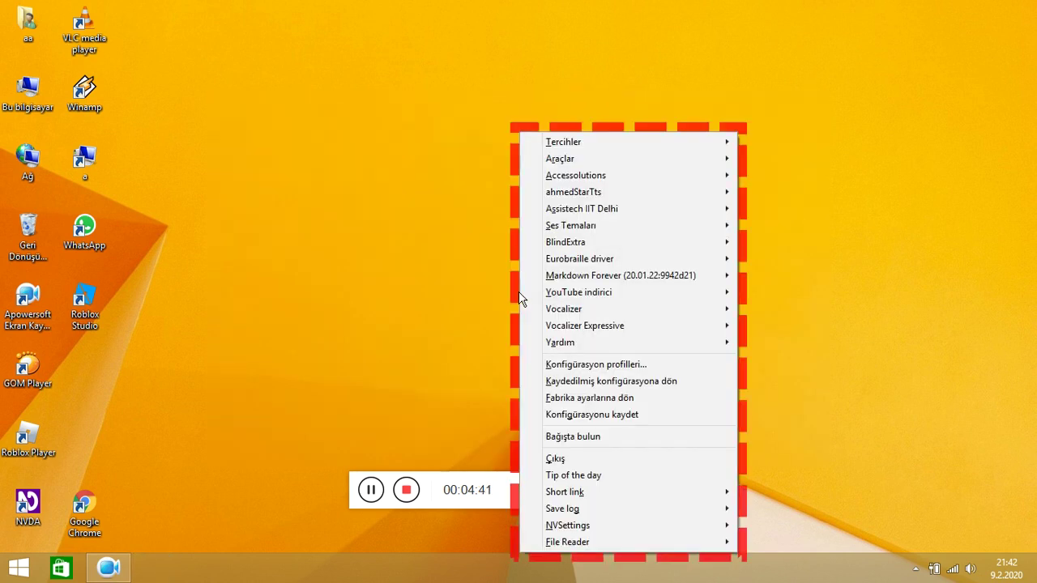
{"action": "key", "text": "Down"}
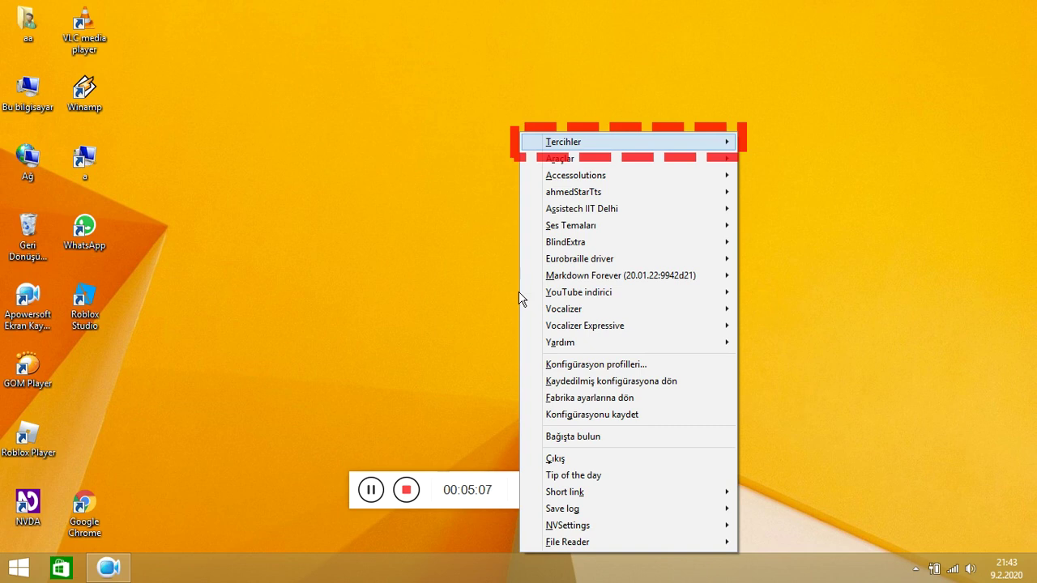
{"action": "key", "text": "Down"}
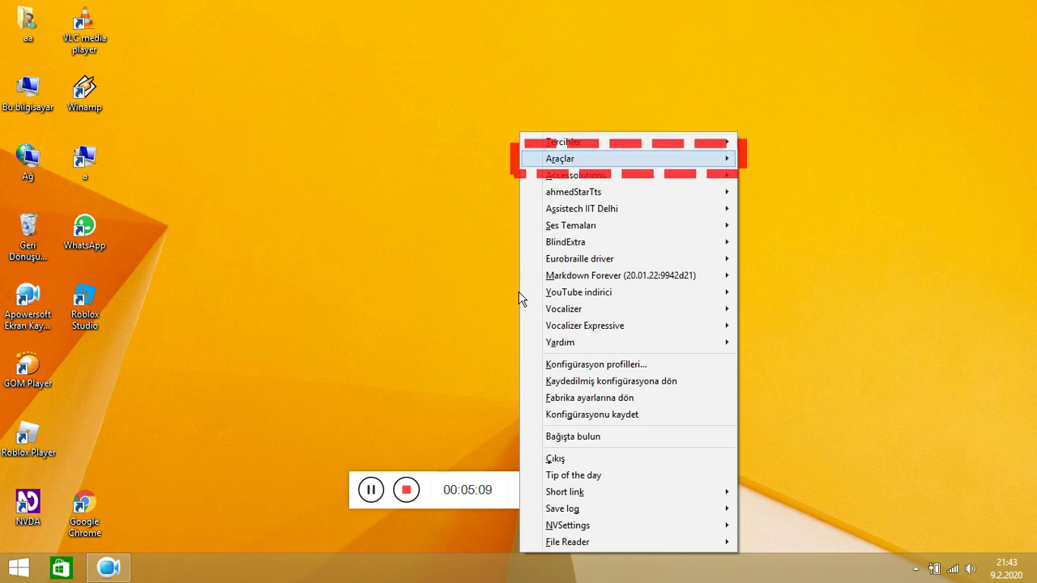
{"action": "key", "text": "Up"}
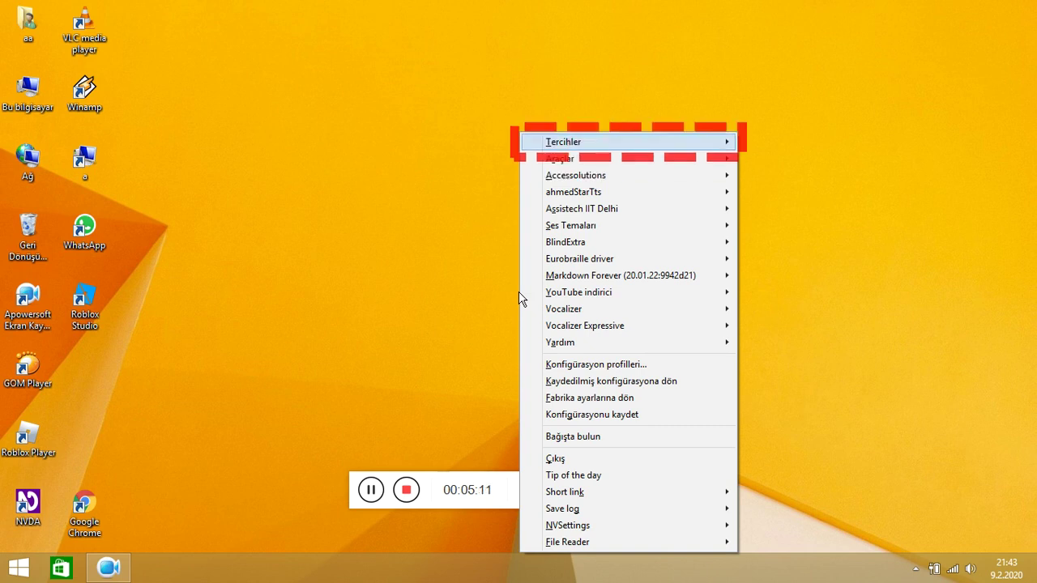
{"action": "key", "text": "Right"}
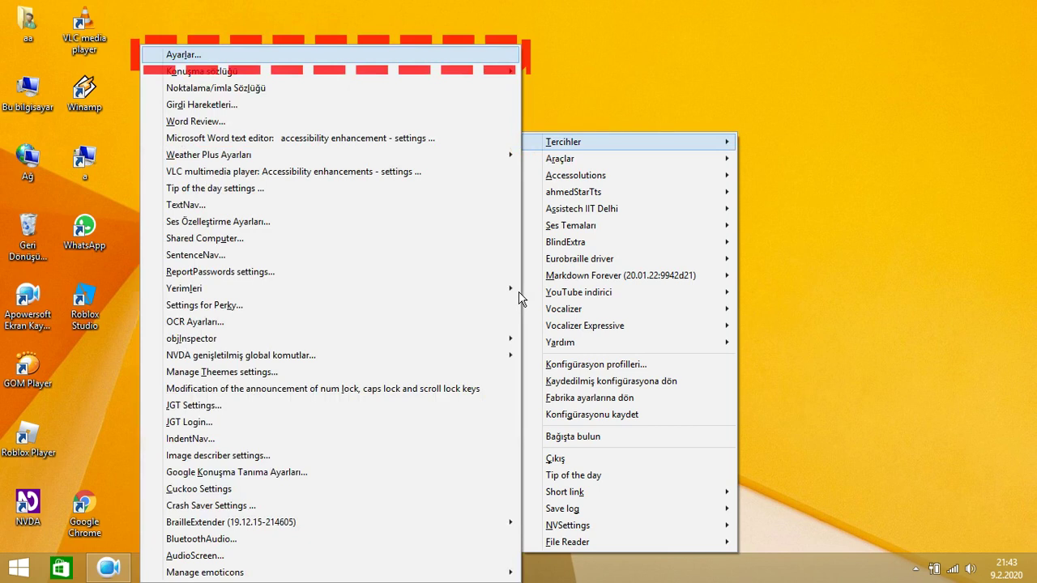
{"action": "key", "text": "Return"}
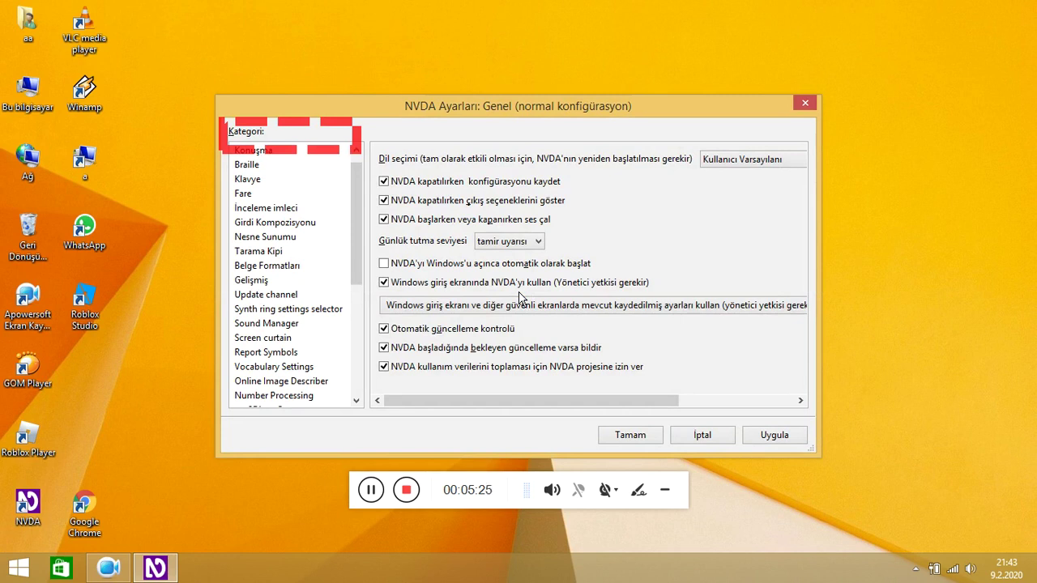
{"action": "key", "text": "Down"}
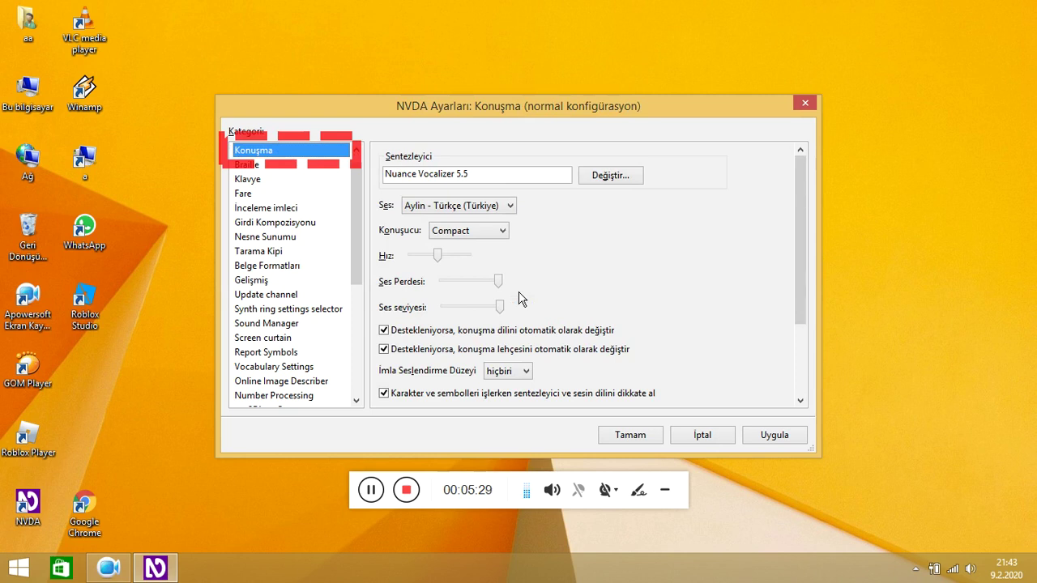
Lower the pitch (Ses Perdesi) of the Aylin Compact voice to roughly four fifths of its range
{"action": "key", "text": "Tab"}
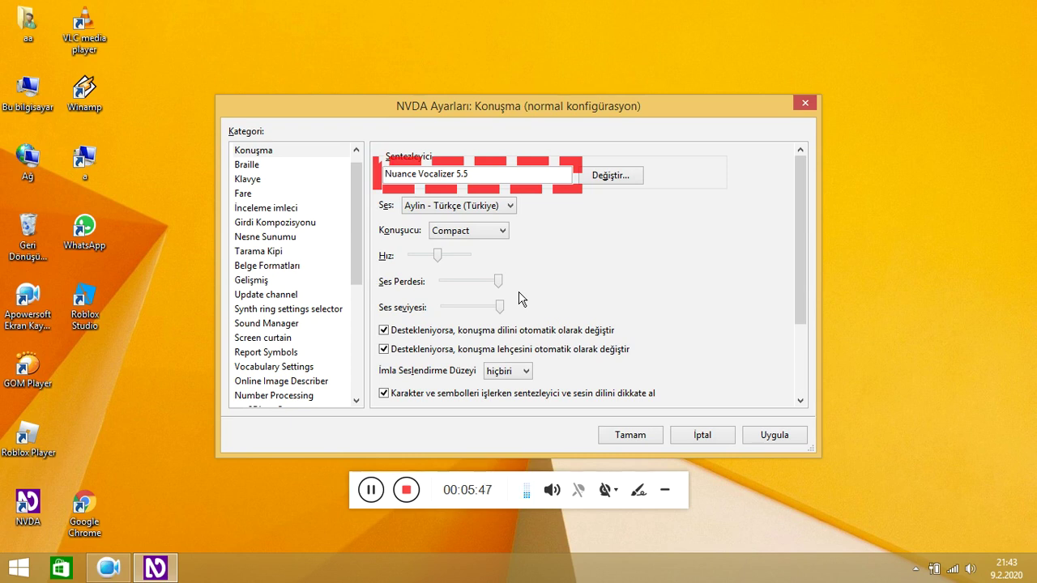
{"action": "key", "text": "Tab"}
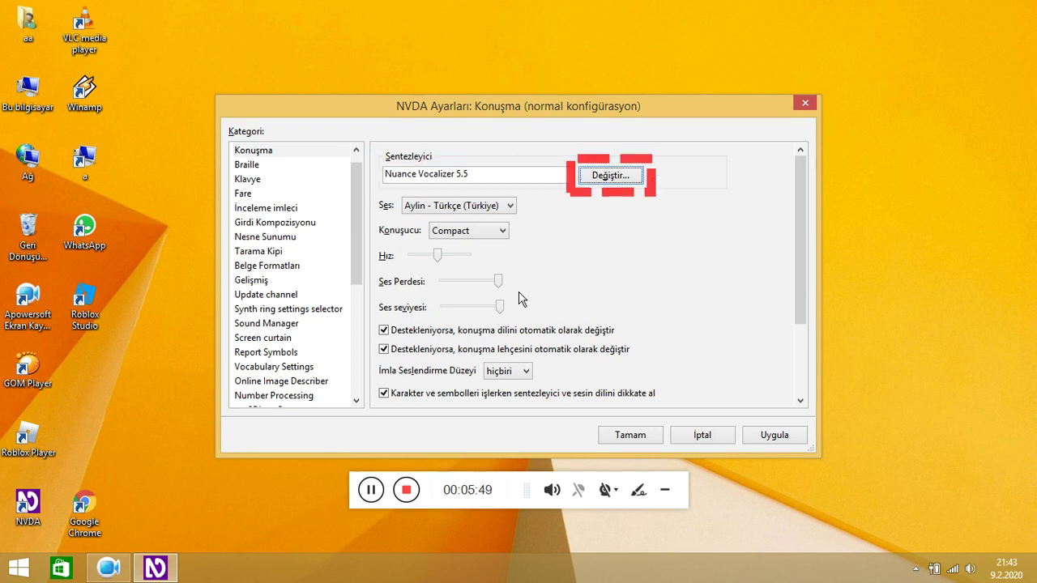
{"action": "key", "text": "Tab"}
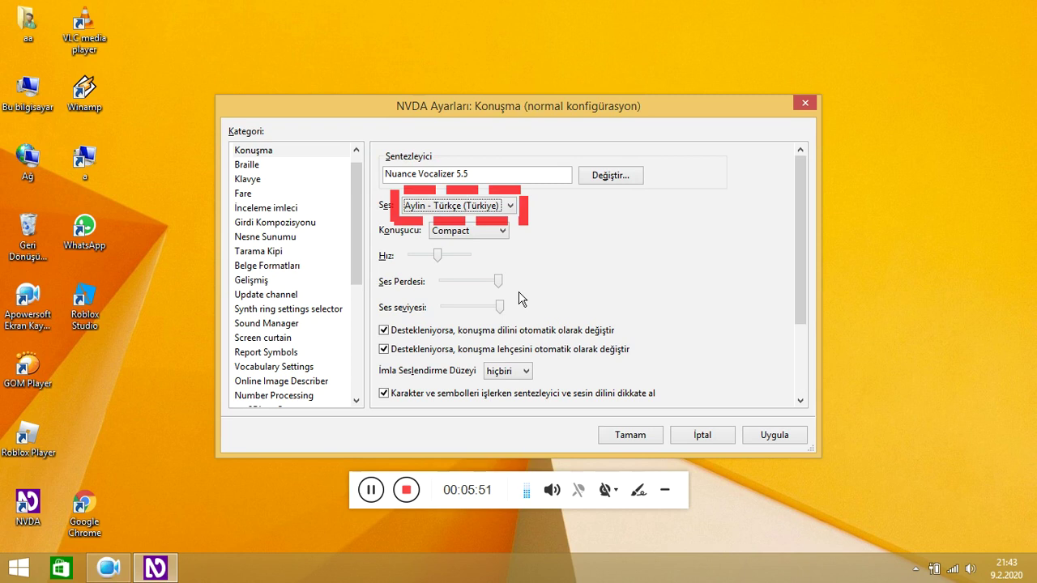
{"action": "key", "text": "Tab"}
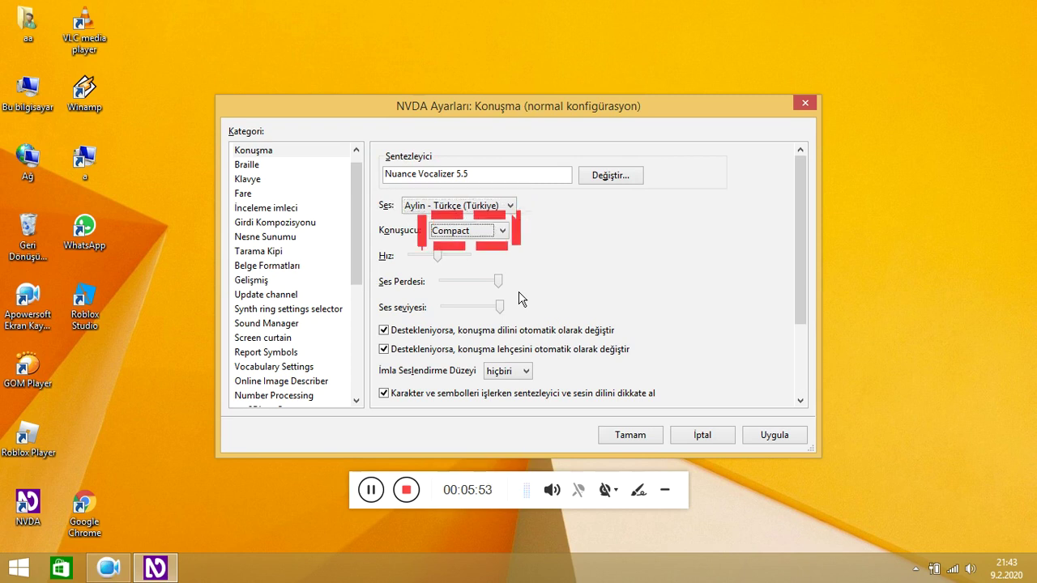
{"action": "key", "text": "Tab"}
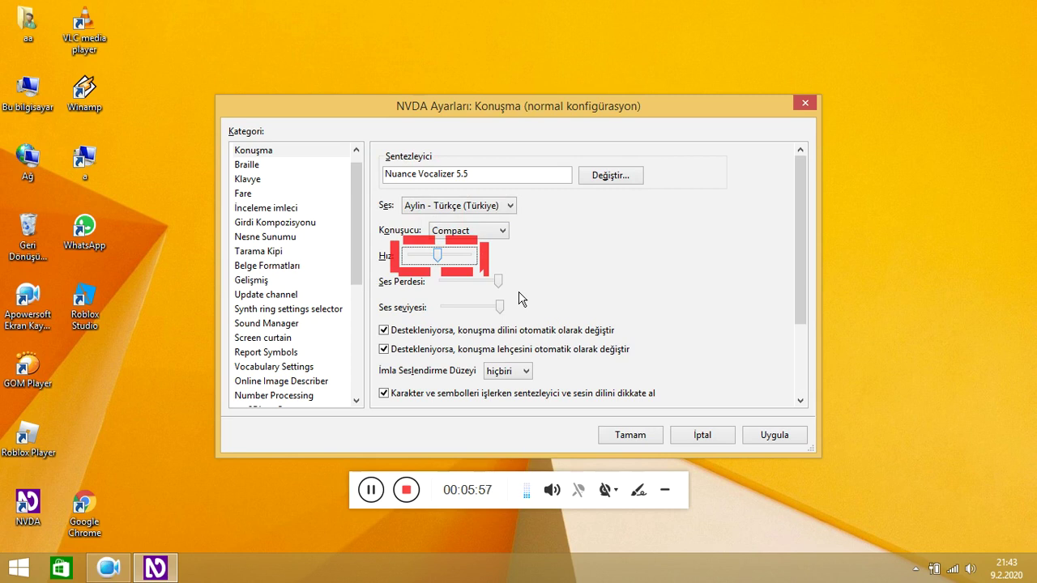
{"action": "key", "text": "Tab"}
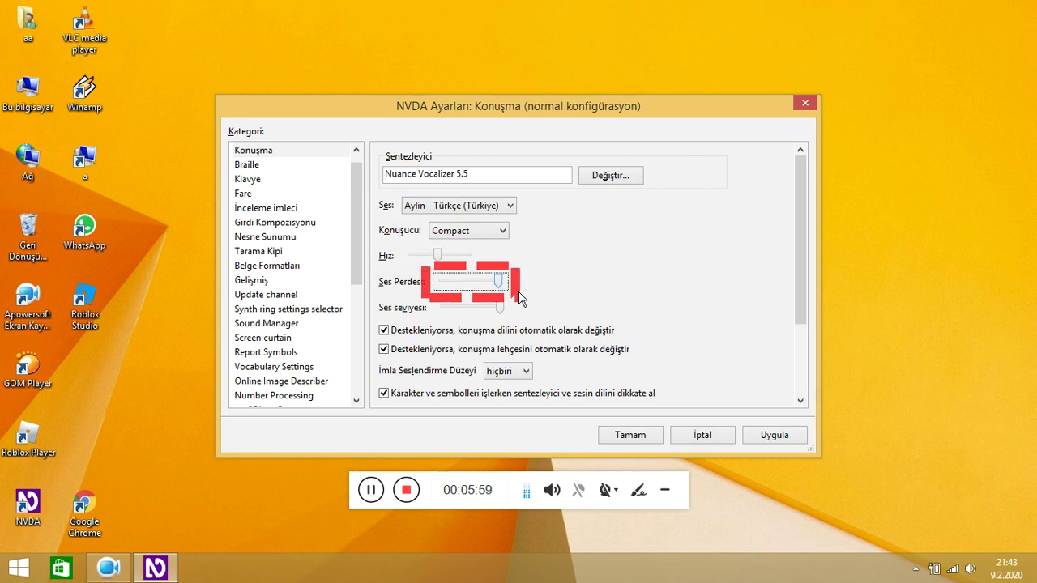
{"action": "key", "text": "Left"}
{"action": "key", "text": "Left"}
{"action": "key", "text": "Left"}
{"action": "key", "text": "Left"}
{"action": "key", "text": "Left"}
{"action": "key", "text": "Left"}
{"action": "key", "text": "Left"}
{"action": "key", "text": "Left"}
{"action": "key", "text": "Left"}
{"action": "key", "text": "Left"}
{"action": "key", "text": "Left"}
Look through the remaining speech options, from the volume (Ses seviyesi) to the last option about the encoding function (kodlama işlevi)
{"action": "key", "text": "Tab"}
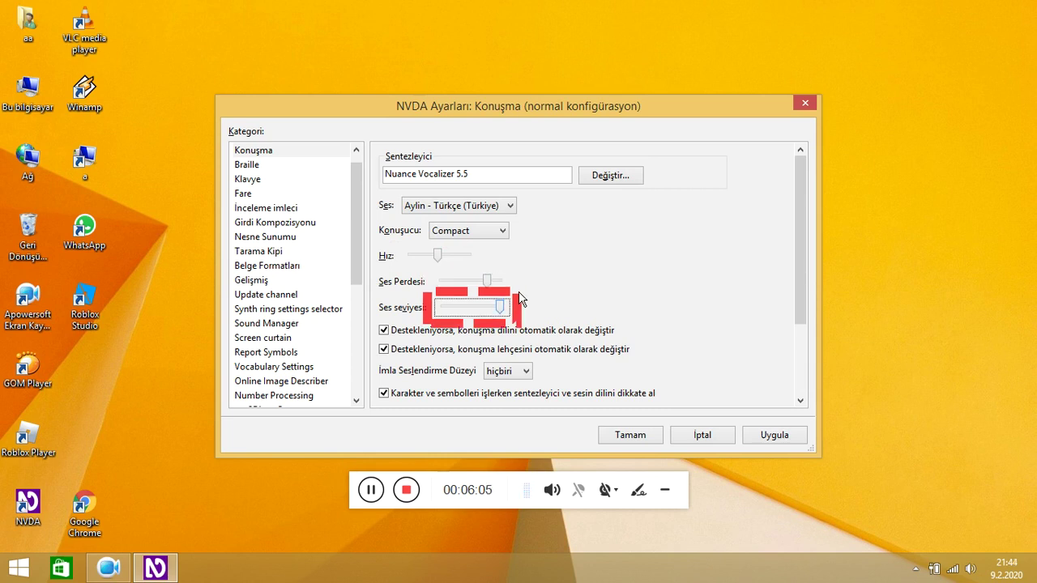
{"action": "key", "text": "Tab"}
{"action": "key", "text": "Tab"}
{"action": "key", "text": "Tab"}
{"action": "key", "text": "Tab"}
{"action": "key", "text": "Tab"}
{"action": "key", "text": "Tab"}
{"action": "key", "text": "Tab"}
{"action": "key", "text": "Tab"}
{"action": "key", "text": "Tab"}
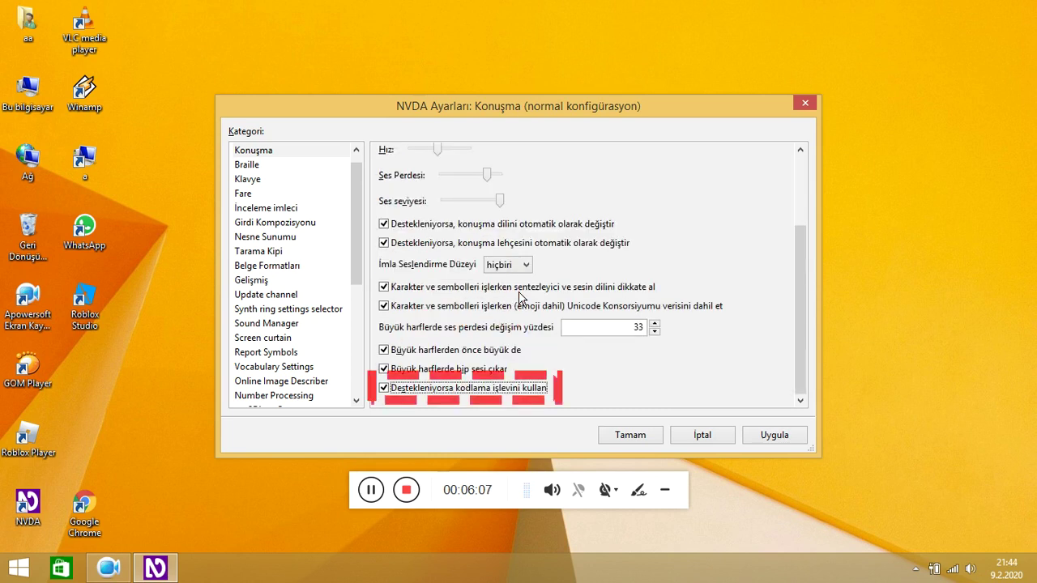
Return to the pitch (Ses Perdesi) of the Aylin Compact voice, lower it by about 16 more steps and save the settings
{"action": "key", "text": "shift+Tab"}
{"action": "key", "text": "shift+Tab"}
{"action": "key", "text": "shift+Tab"}
{"action": "key", "text": "shift+Tab"}
{"action": "key", "text": "shift+Tab"}
{"action": "key", "text": "shift+Tab"}
{"action": "key", "text": "shift+Tab"}
{"action": "key", "text": "shift+Tab"}
{"action": "key", "text": "shift+Tab"}
{"action": "key", "text": "shift+Tab"}
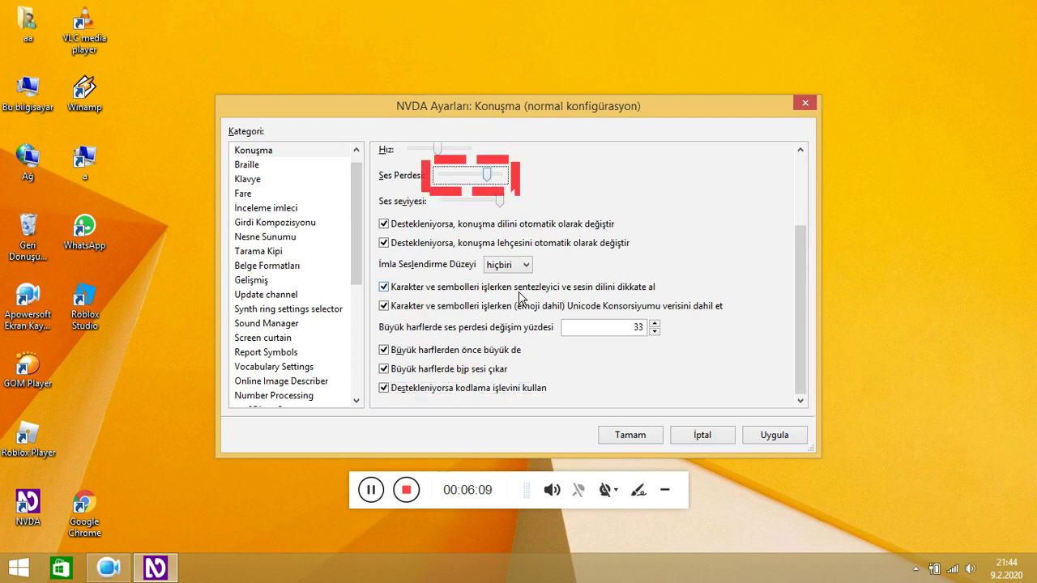
{"action": "key", "text": "Left"}
{"action": "key", "text": "Left"}
{"action": "key", "text": "Left"}
{"action": "key", "text": "Left"}
{"action": "key", "text": "Left"}
{"action": "key", "text": "Left"}
{"action": "key", "text": "Left"}
{"action": "key", "text": "Left"}
{"action": "key", "text": "Left"}
{"action": "key", "text": "Left"}
{"action": "key", "text": "Left"}
{"action": "key", "text": "Left"}
{"action": "key", "text": "Left"}
{"action": "key", "text": "Left"}
{"action": "key", "text": "Left"}
{"action": "key", "text": "Left"}
{"action": "key", "text": "shift+Tab"}
{"action": "key", "text": "Tab"}
{"action": "key", "text": "Return"}
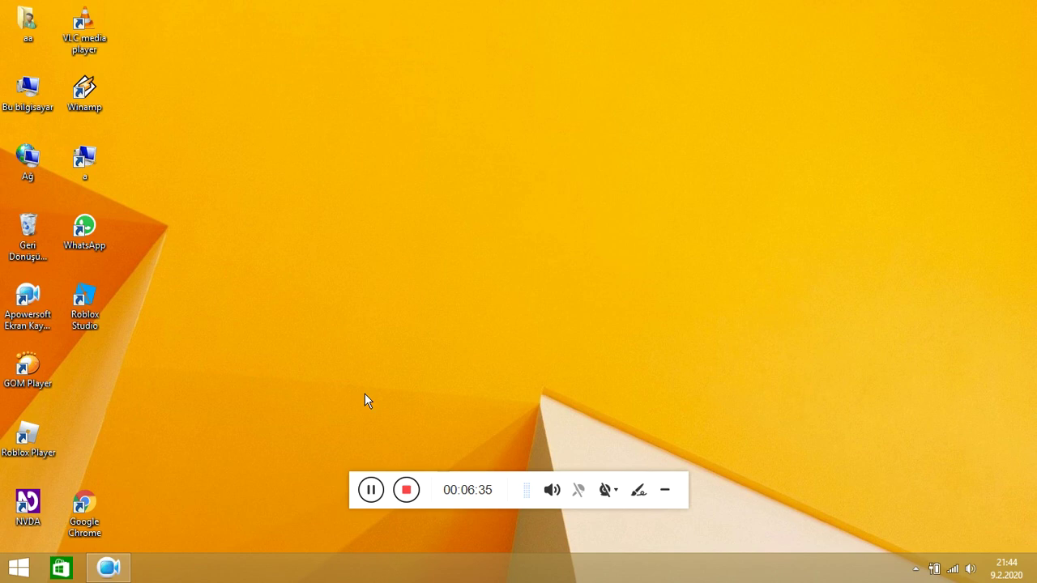
{"action": "right_click", "coordinate": [405, 468]}
{"action": "key", "text": "Escape"}
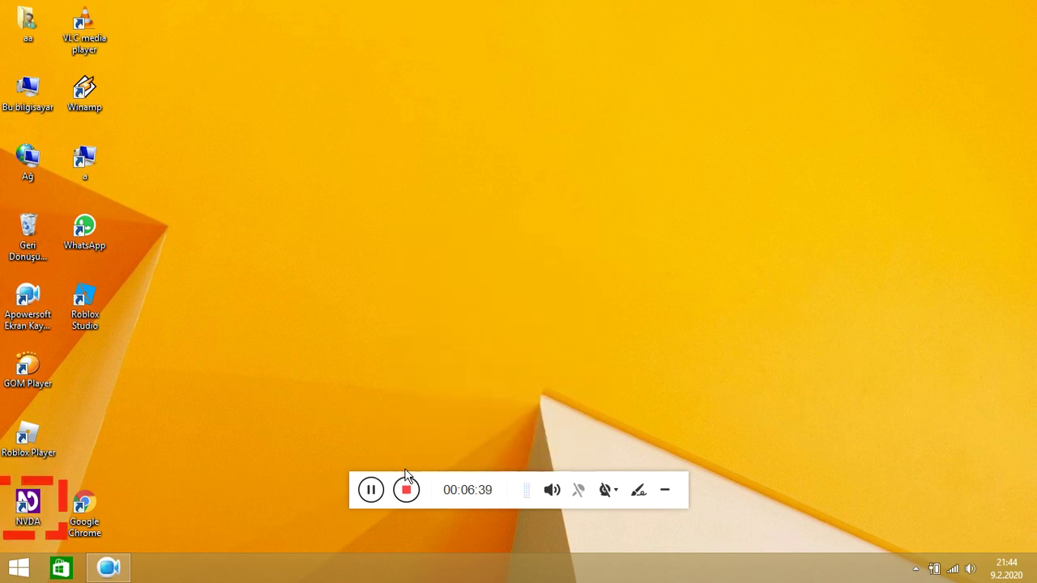
{"action": "left_click", "coordinate": [389, 491]}
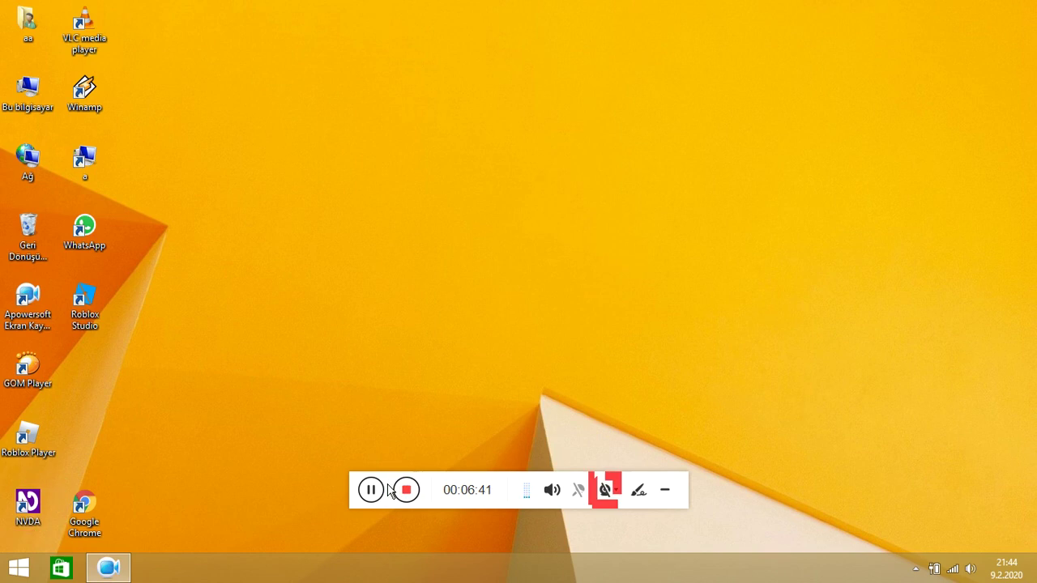
{"action": "key", "text": "Tab"}
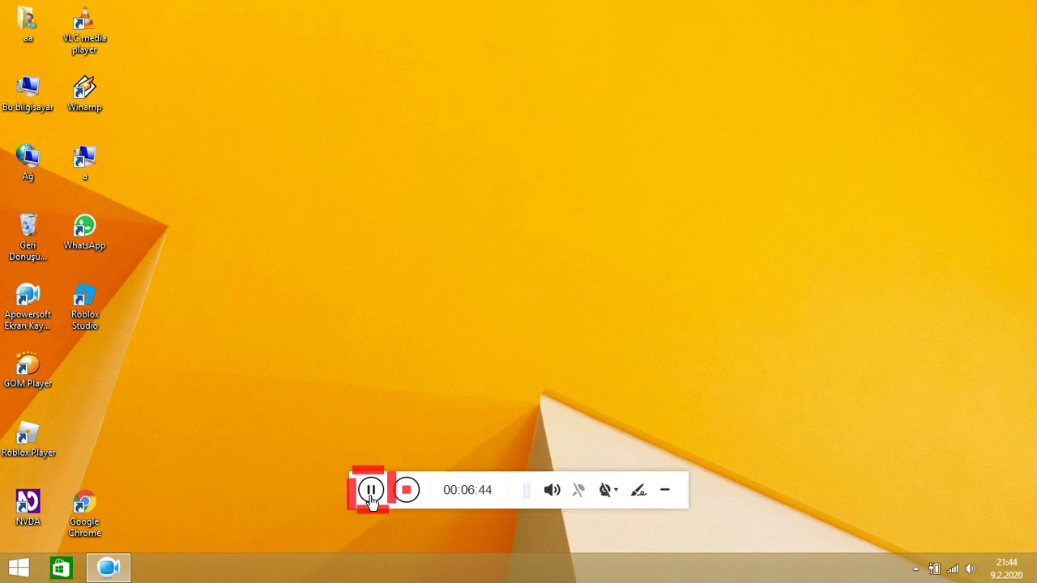